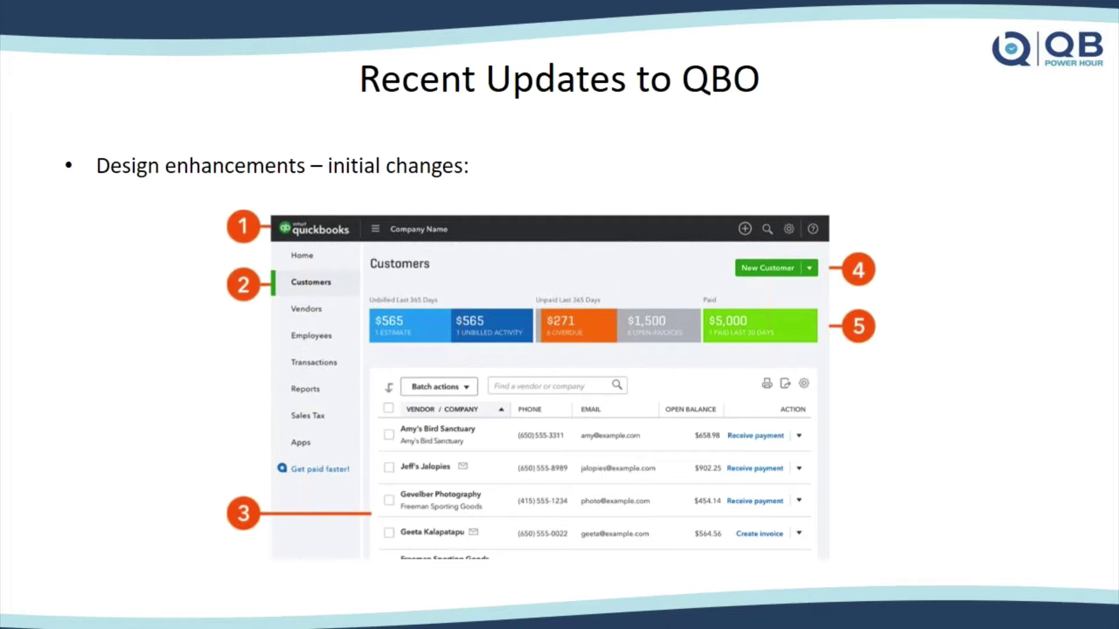
Advance one slide, then switch from the slide show to the QuickBooks Sales Transactions page in Chrome.
{"action": "key", "text": "Right"}
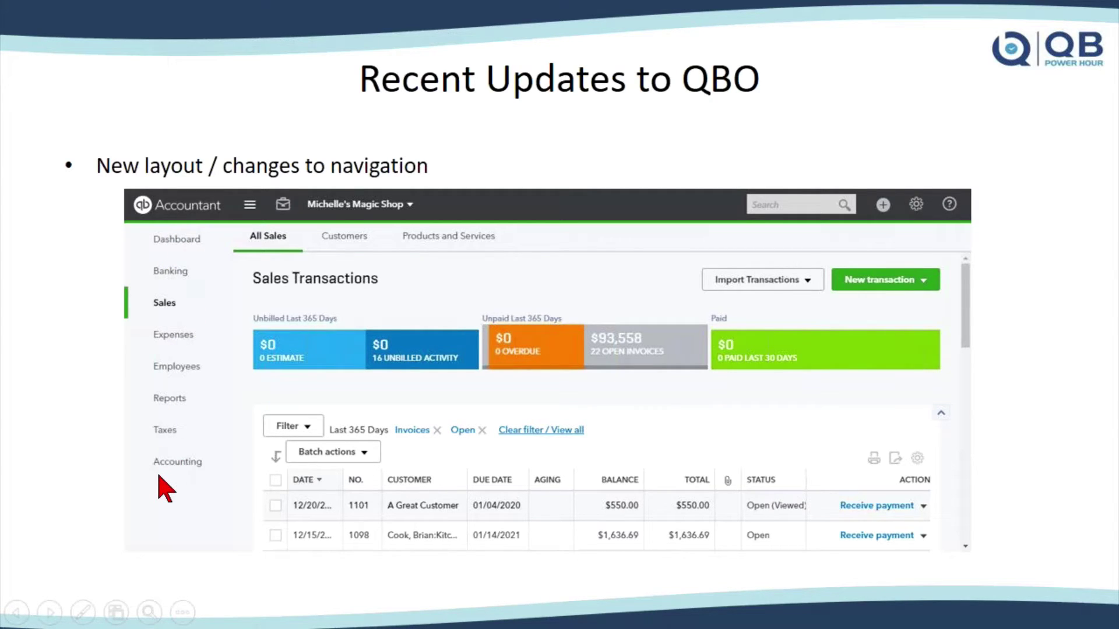
{"action": "key", "text": "alt+Tab"}
{"action": "key", "text": "alt+Tab"}
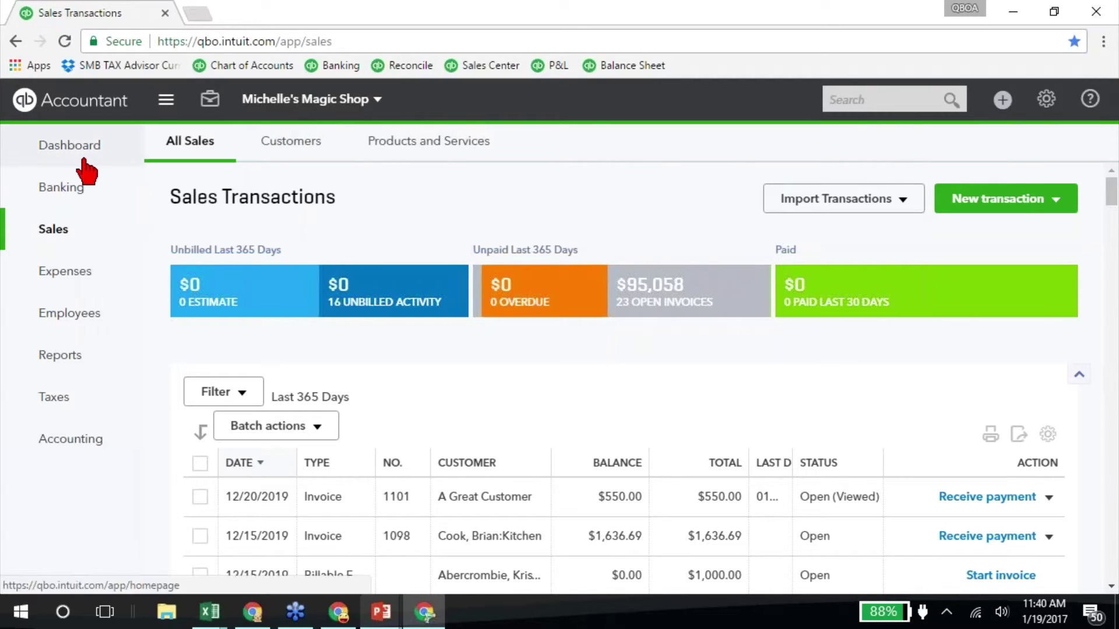
{"action": "left_click", "coordinate": [69, 146]}
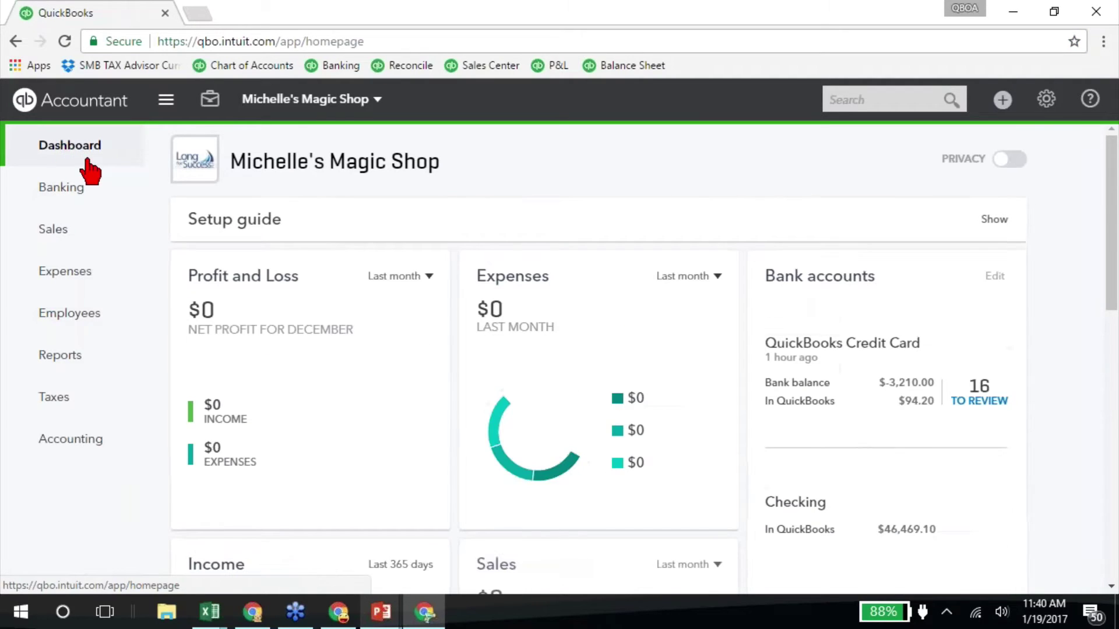
{"action": "scroll", "coordinate": [387, 462], "scroll_direction": "down", "scroll_amount": 2}
{"action": "scroll", "coordinate": [387, 462], "scroll_direction": "down", "scroll_amount": 4}
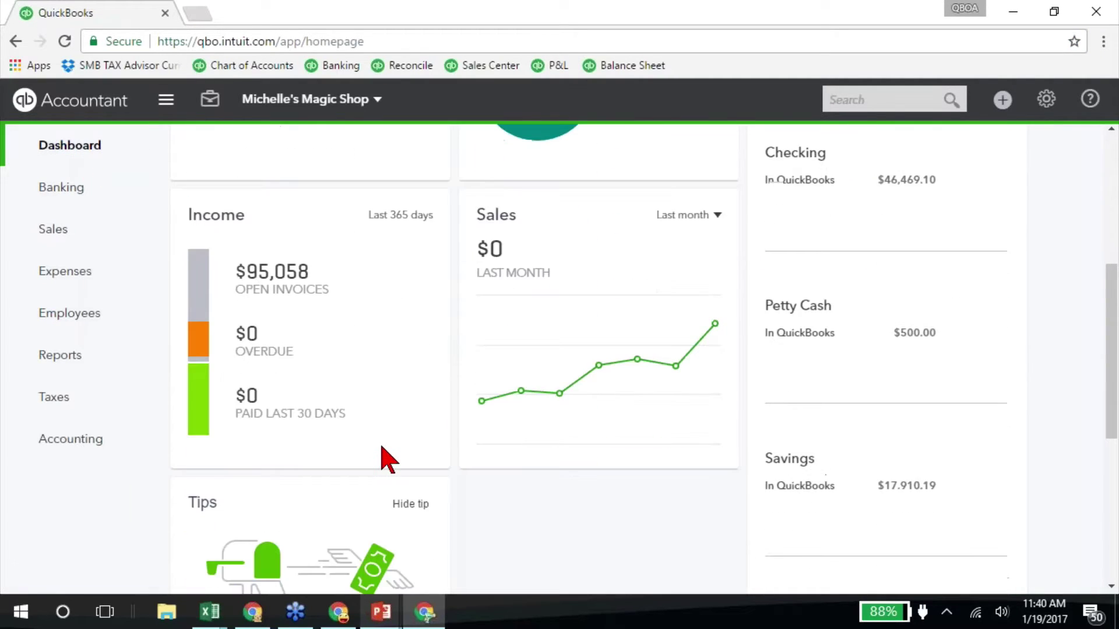
{"action": "scroll", "coordinate": [388, 460], "scroll_direction": "down", "scroll_amount": 4}
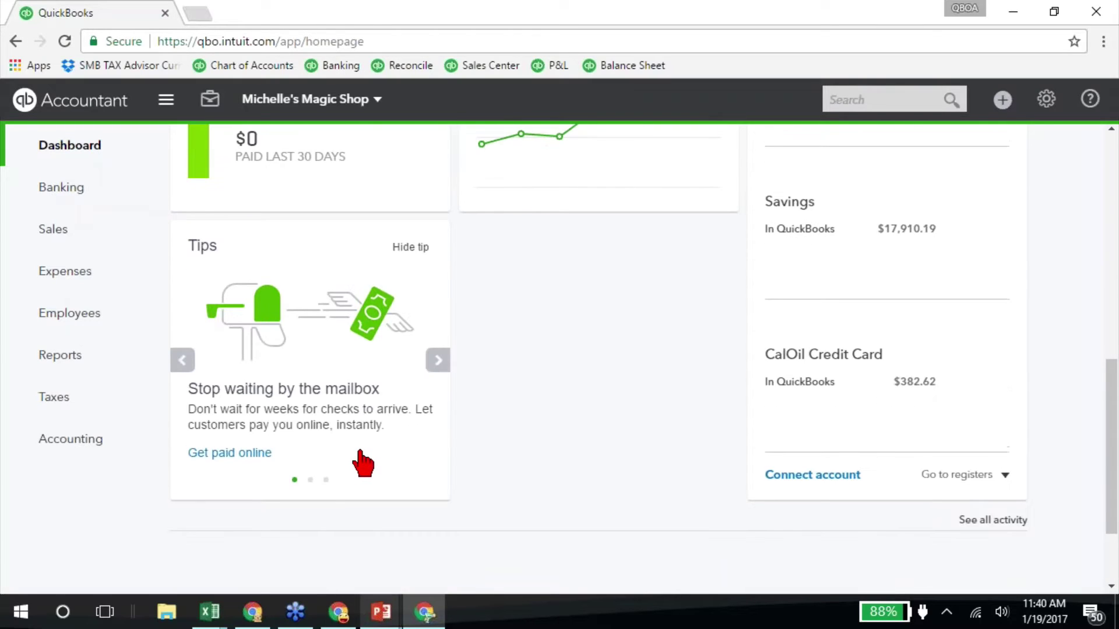
{"action": "scroll", "coordinate": [386, 460], "scroll_direction": "up", "scroll_amount": 10}
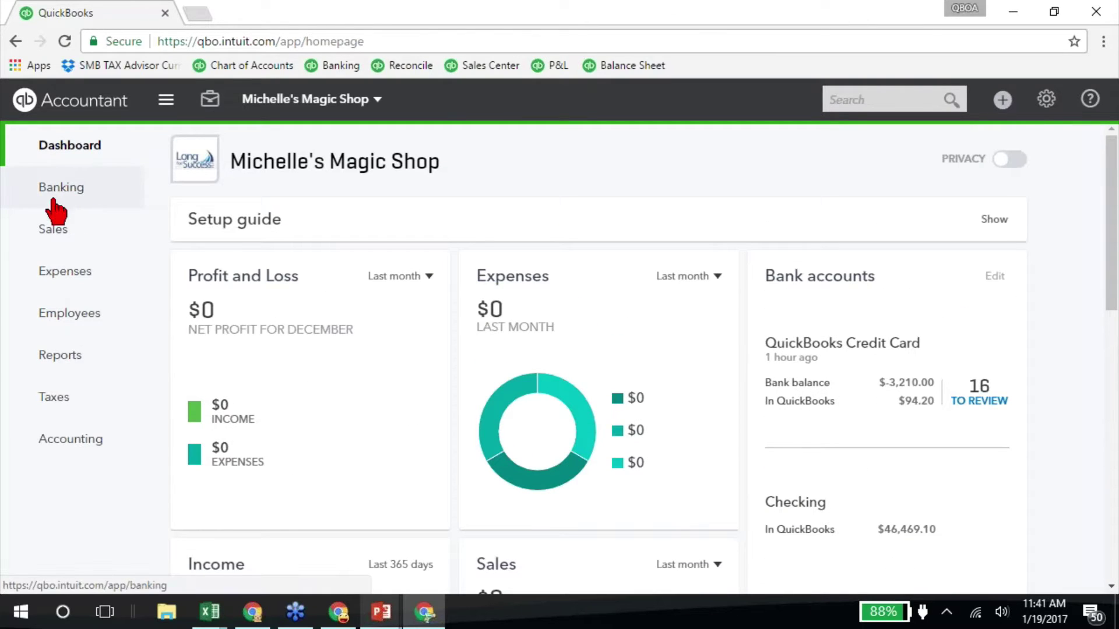
{"action": "left_click", "coordinate": [53, 233]}
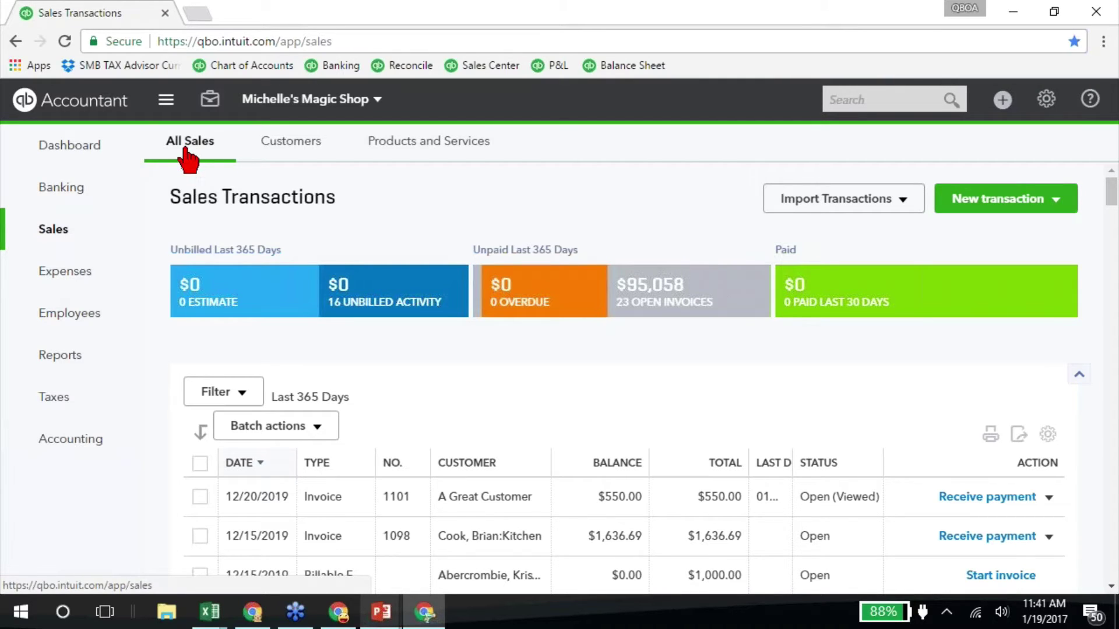
Browse the Customers and Products and Services lists, then go to Expense Transactions.
{"action": "left_click", "coordinate": [296, 147]}
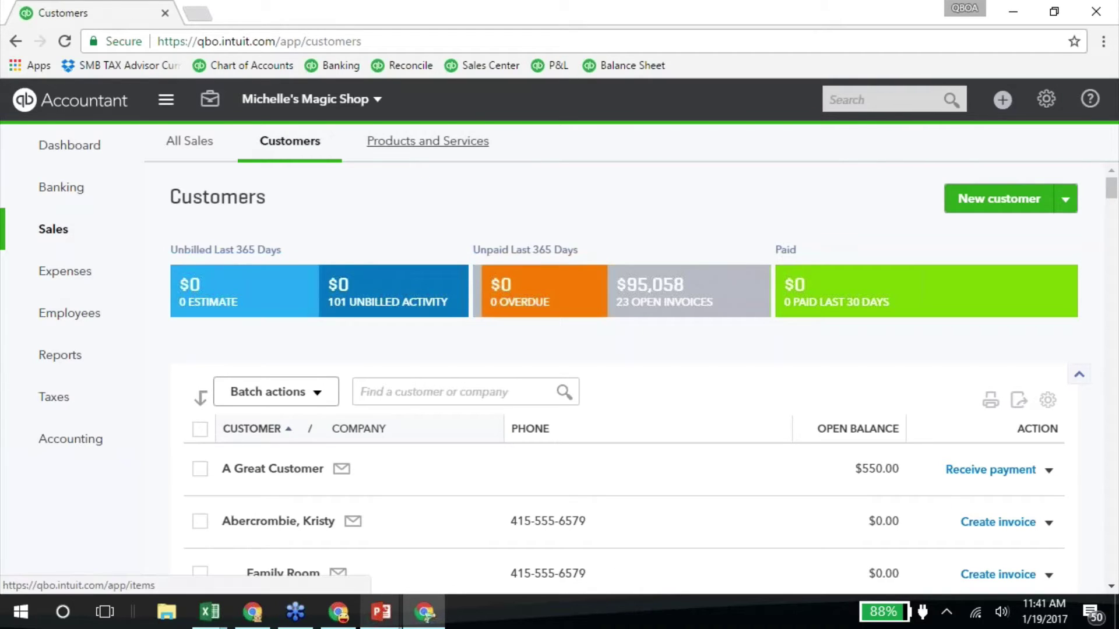
{"action": "left_click", "coordinate": [425, 145]}
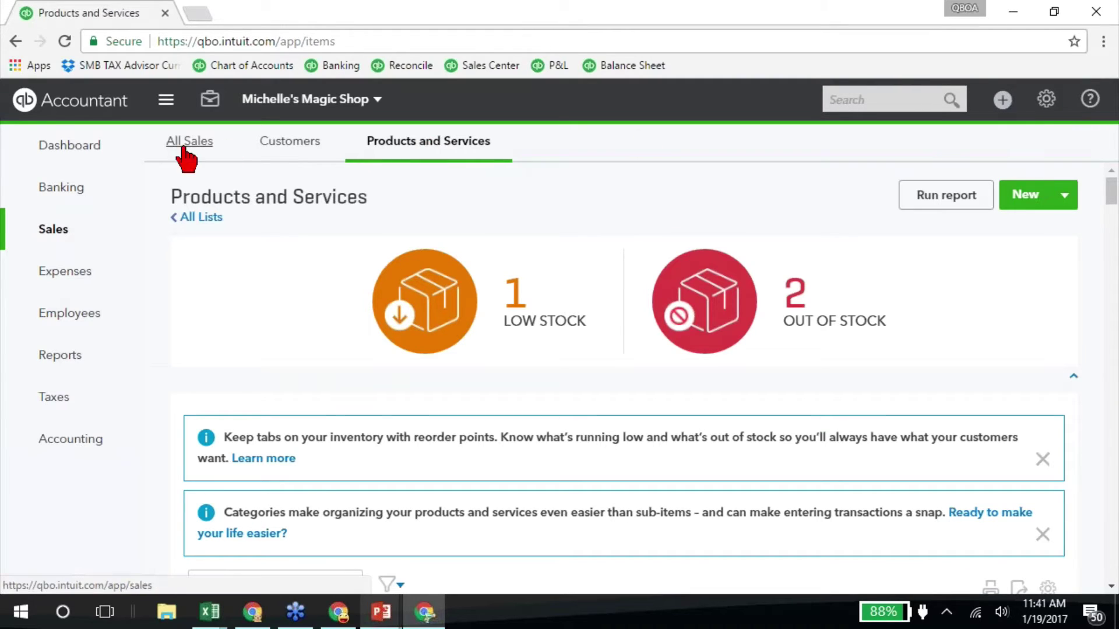
{"action": "left_click", "coordinate": [69, 274]}
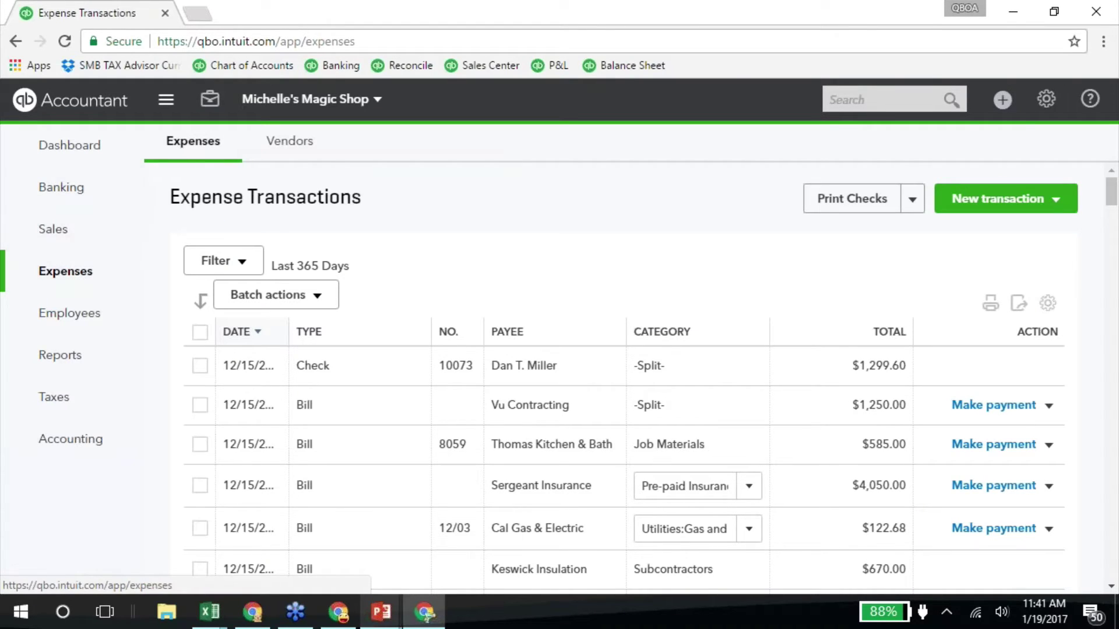
Show the Vendors list ($19,729 across 10 purchase orders) and open the gear settings menu.
{"action": "left_click", "coordinate": [292, 147]}
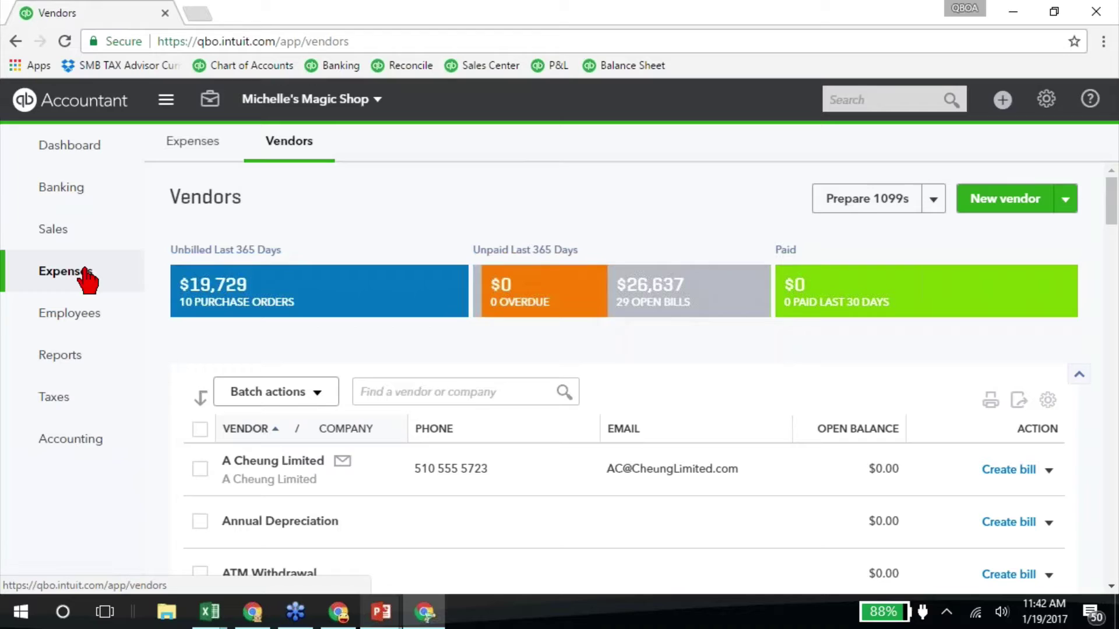
{"action": "left_click", "coordinate": [1047, 107]}
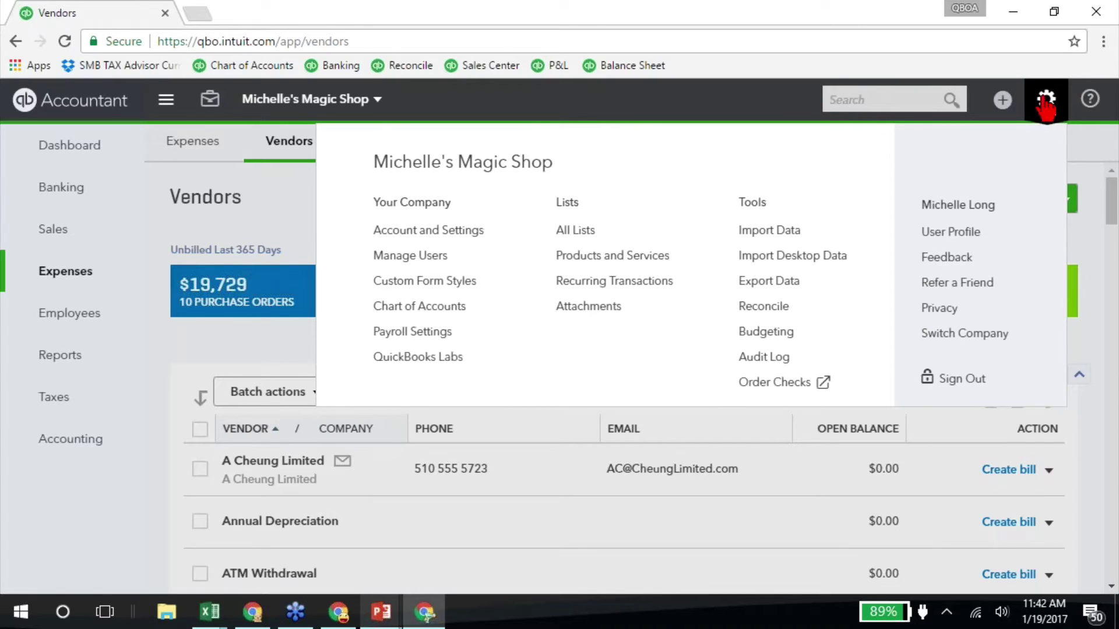
Open QuickBooks Labs from the gear menu and scroll through its experimental features.
{"action": "left_click", "coordinate": [418, 358]}
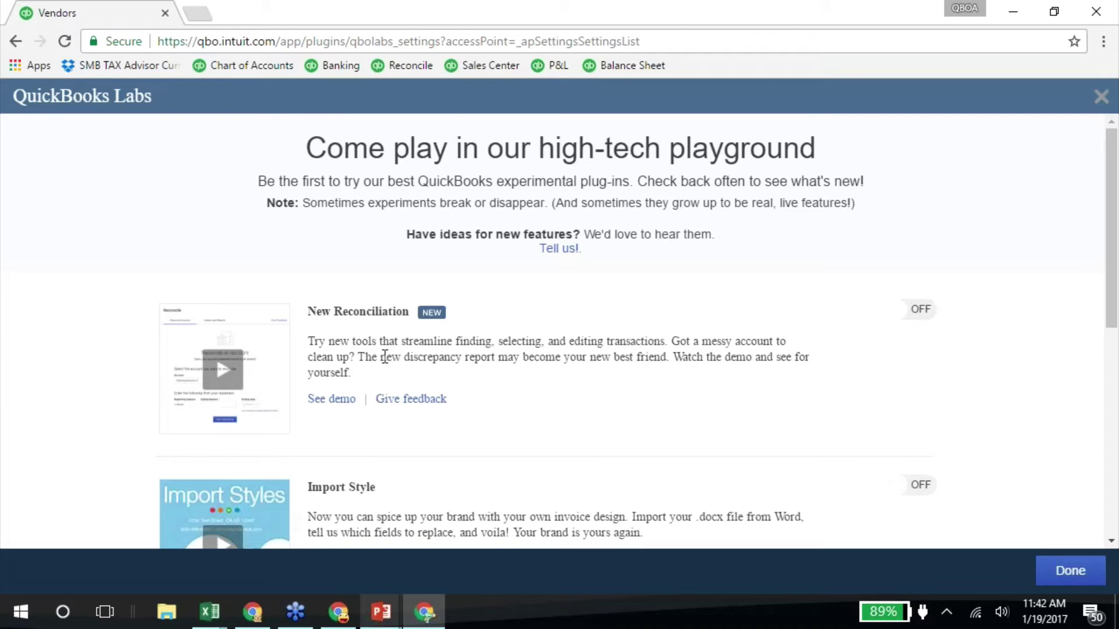
{"action": "scroll", "coordinate": [102, 367], "scroll_direction": "down", "scroll_amount": 5}
{"action": "scroll", "coordinate": [95, 368], "scroll_direction": "down", "scroll_amount": 5}
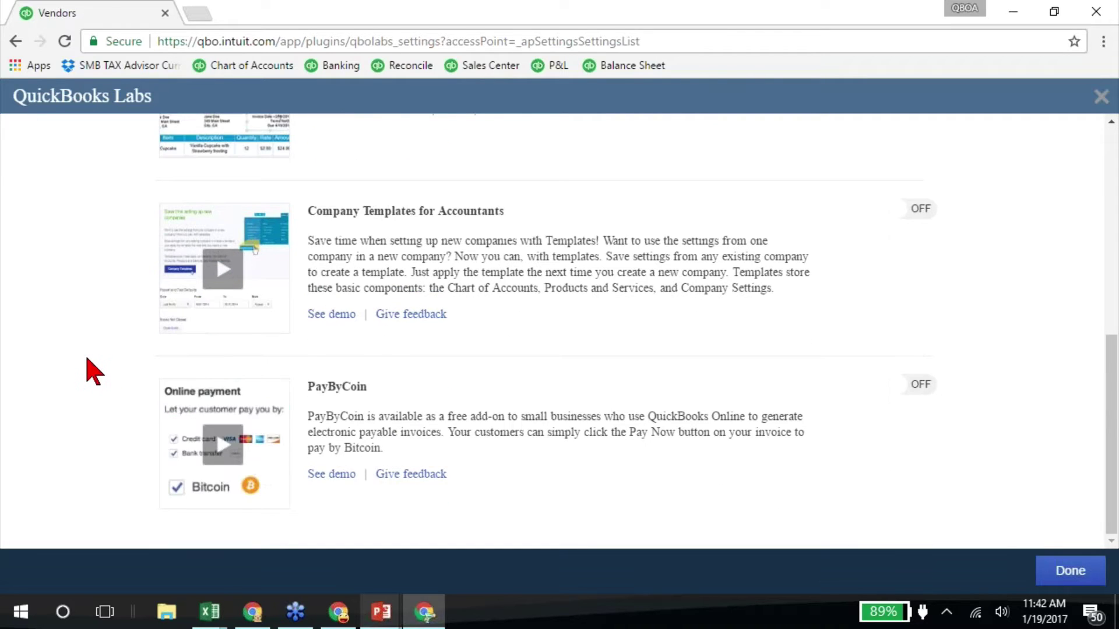
{"action": "scroll", "coordinate": [95, 370], "scroll_direction": "up", "scroll_amount": 10}
{"action": "scroll", "coordinate": [93, 371], "scroll_direction": "down", "scroll_amount": 8}
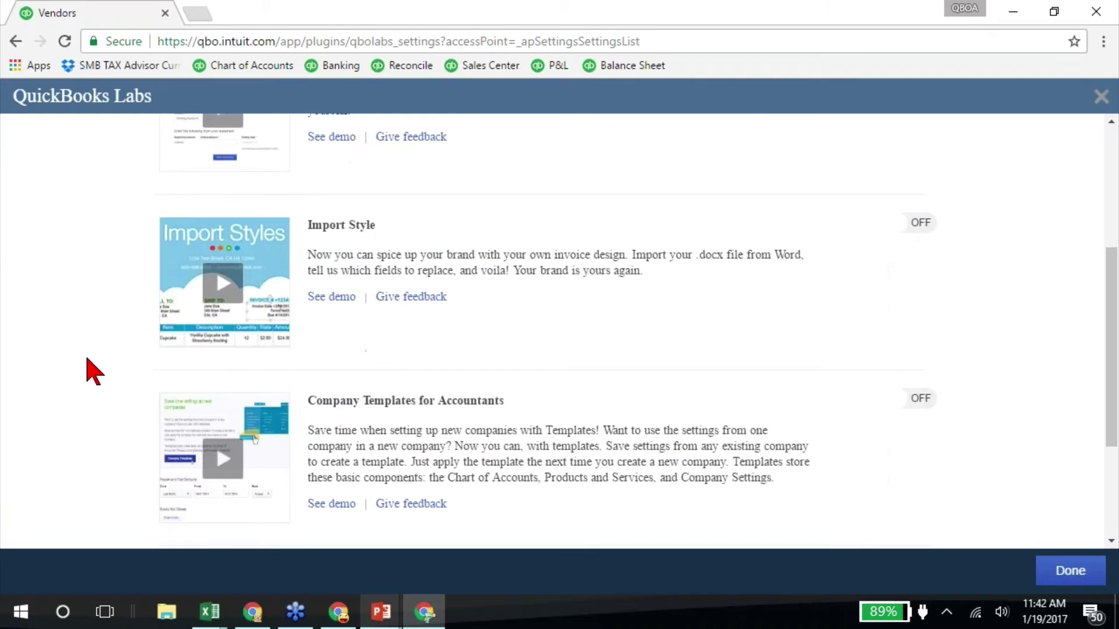
{"action": "scroll", "coordinate": [93, 371], "scroll_direction": "up", "scroll_amount": 8}
{"action": "scroll", "coordinate": [88, 373], "scroll_direction": "up", "scroll_amount": 1}
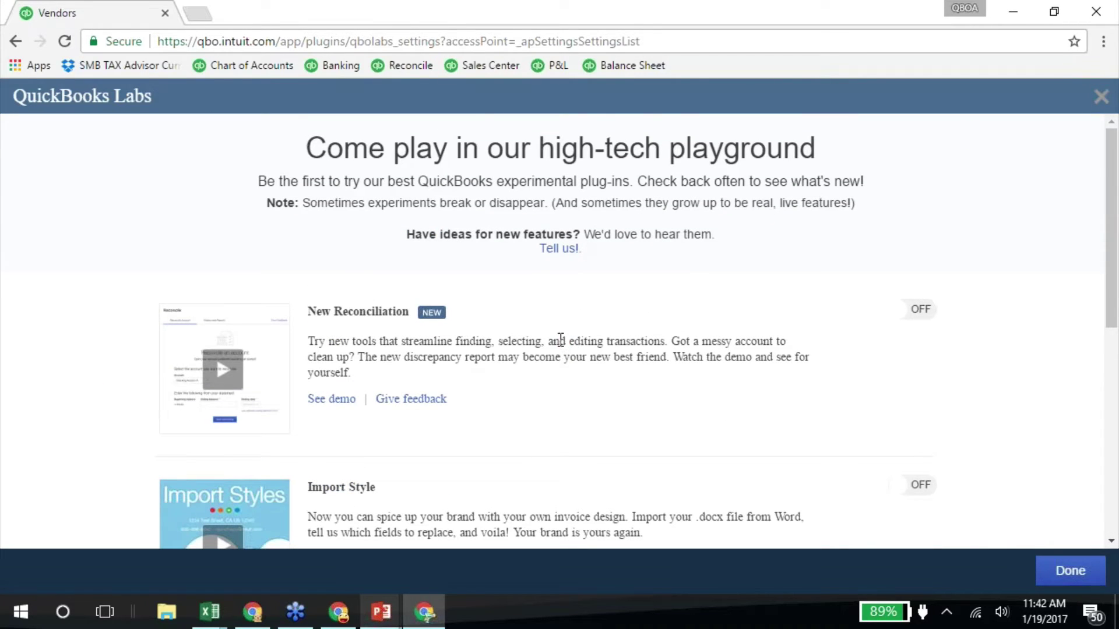
{"action": "scroll", "coordinate": [556, 335], "scroll_direction": "down", "scroll_amount": 7}
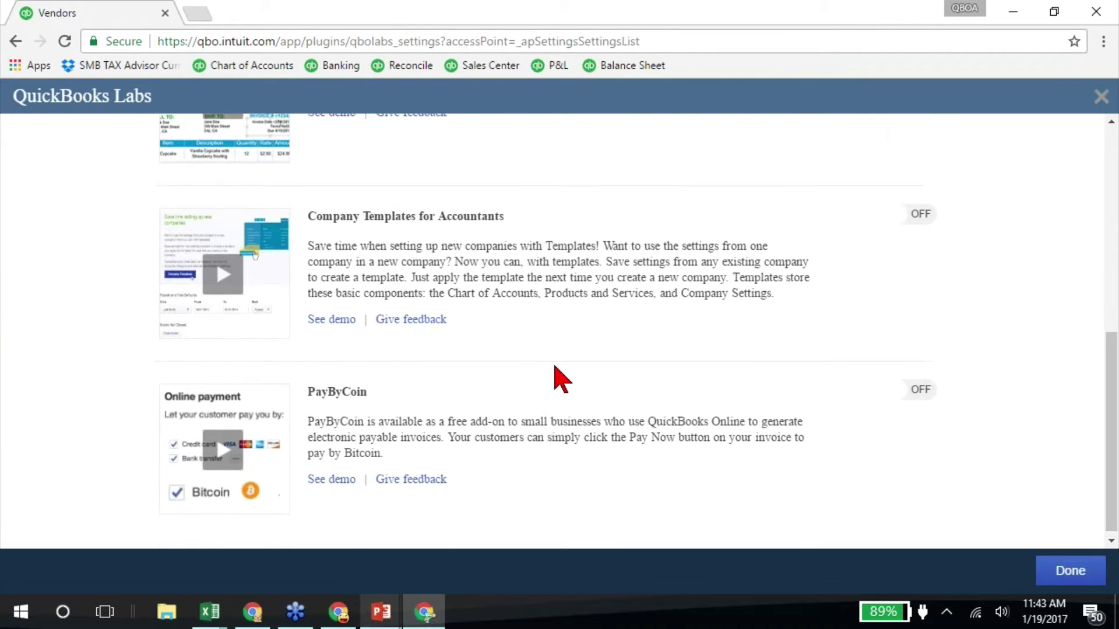
{"action": "scroll", "coordinate": [557, 376], "scroll_direction": "up", "scroll_amount": 7}
Close QuickBooks Labs and return to the running PowerPoint slide show.
{"action": "left_click", "coordinate": [1098, 99]}
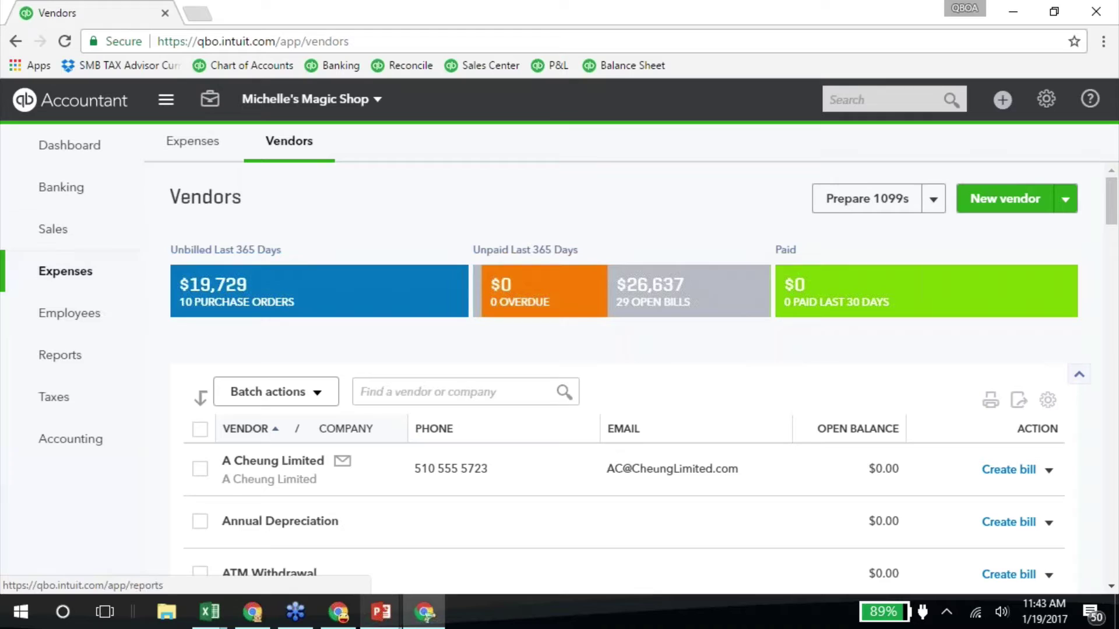
{"action": "left_click", "coordinate": [381, 612]}
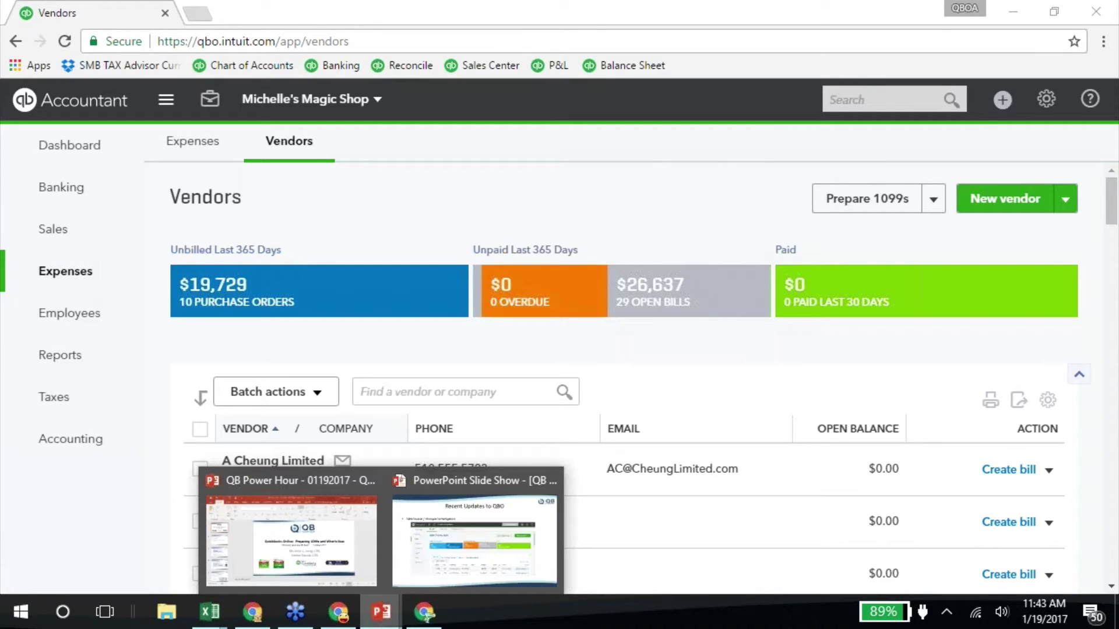
{"action": "left_click", "coordinate": [474, 539]}
Advance to the Recent Updates to QBO slide on free ACH bank transfers and card payments.
{"action": "key", "text": "Right"}
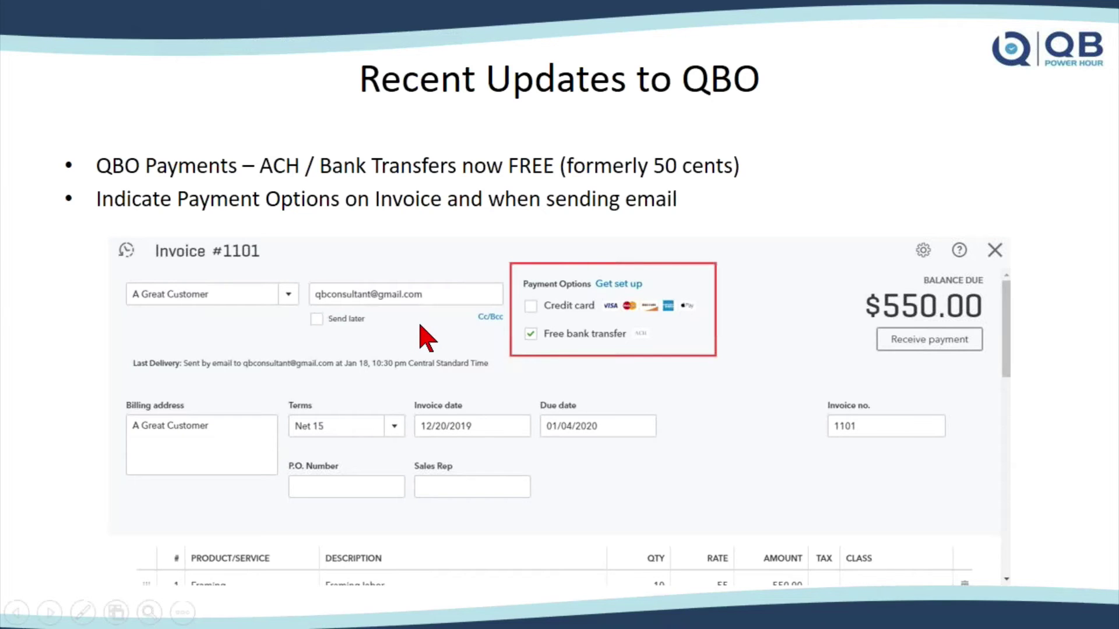
Advance to the Announced Update to QBO slide with the Sent, Viewed, Paid, Deposited tracker.
{"action": "key", "text": "Right"}
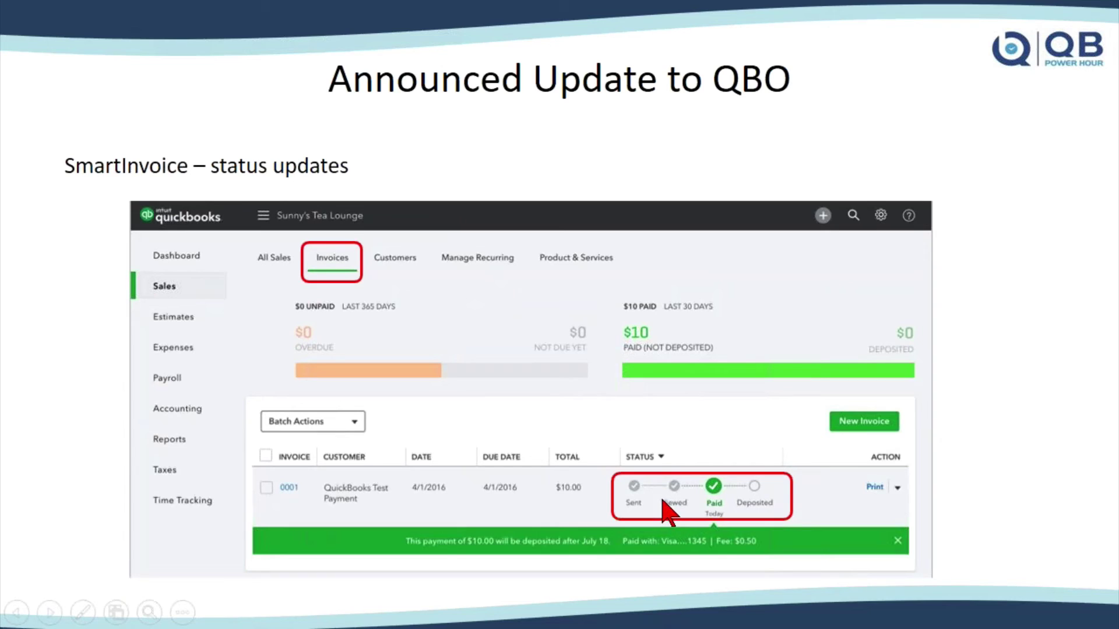
Leave the SmartInvoice slide and bring the QuickBooks Vendors page in the browser to the front.
{"action": "key", "text": "alt+Tab"}
{"action": "key", "text": "alt+Tab"}
{"action": "key", "text": "alt+Tab"}
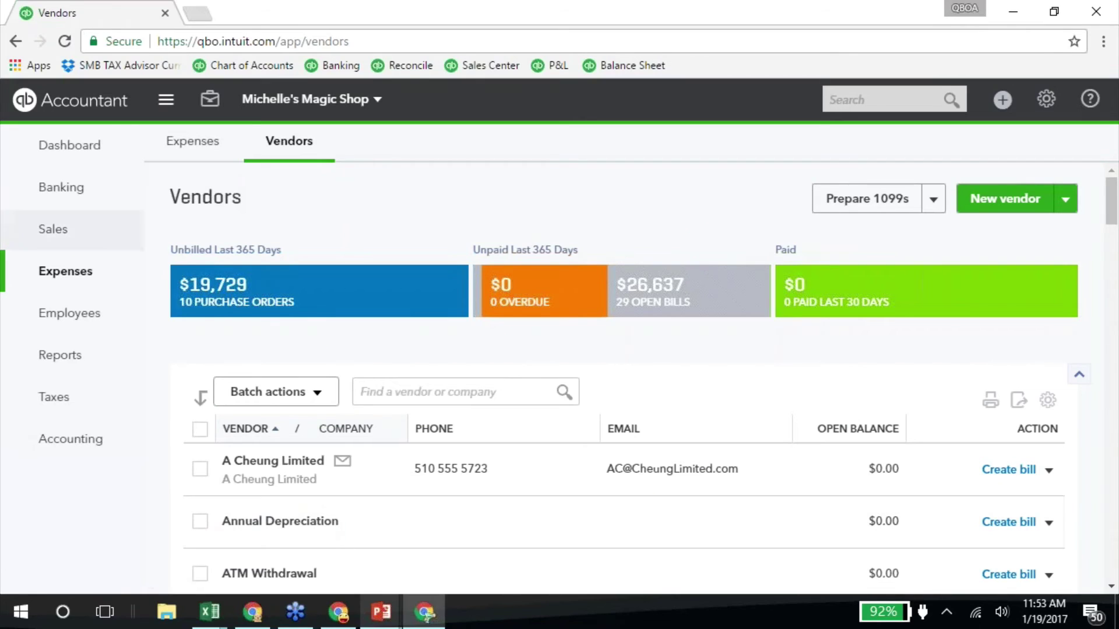
Cycle through the open windows to bring the 1099 e-file page in Chrome forward.
{"action": "left_click", "coordinate": [428, 609]}
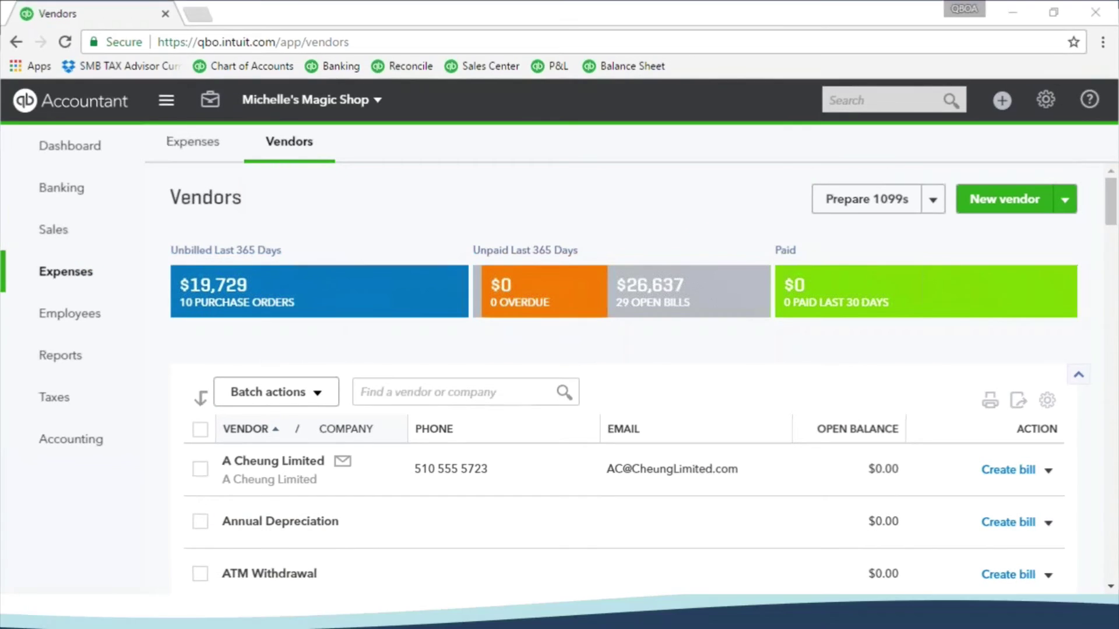
{"action": "key", "text": "Right"}
{"action": "key", "text": "alt+Tab"}
{"action": "key", "text": "alt+Tab"}
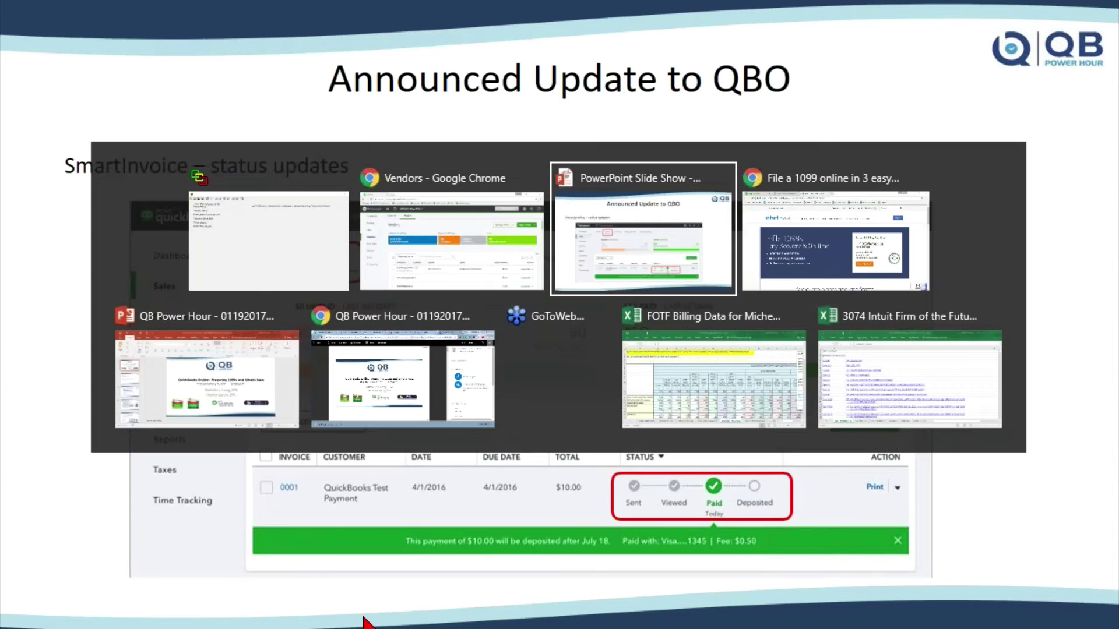
{"action": "key", "text": "alt+Tab"}
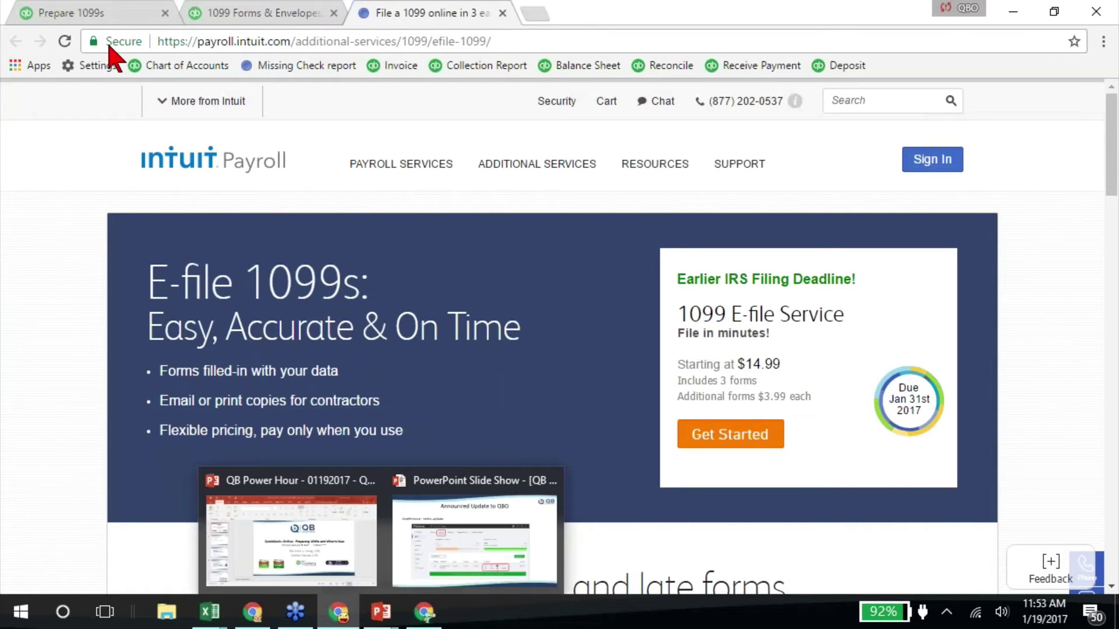
Move between the Prepare 1099s and 1099 Forms & Envelopes tabs, then close the 1099 preparation screen.
{"action": "left_click", "coordinate": [96, 24]}
{"action": "mouse_move", "coordinate": [341, 615]}
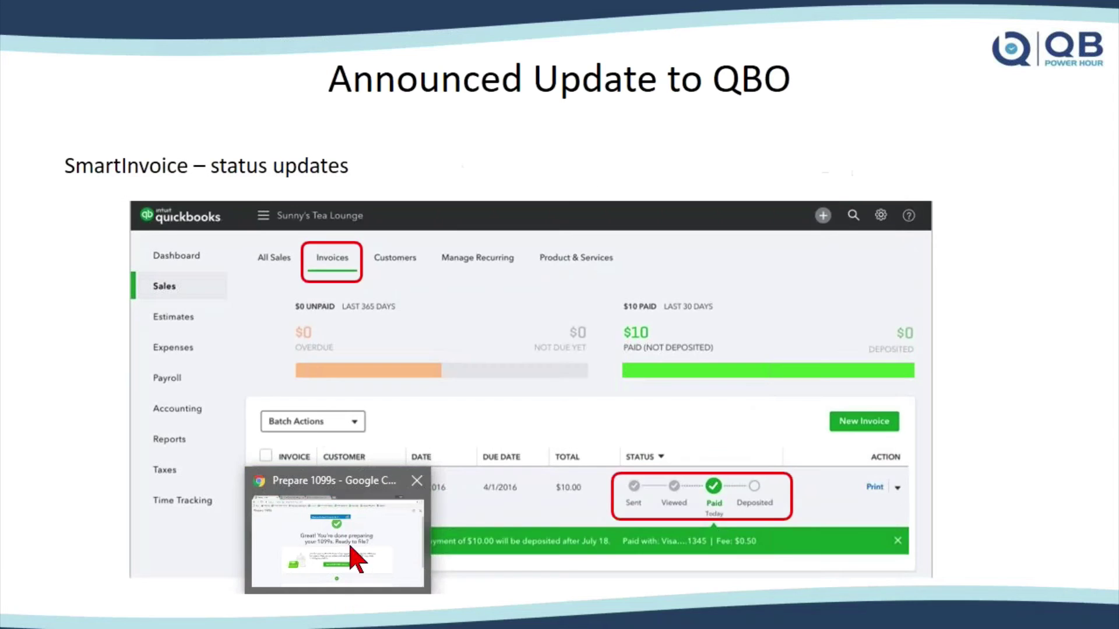
{"action": "left_click", "coordinate": [350, 484]}
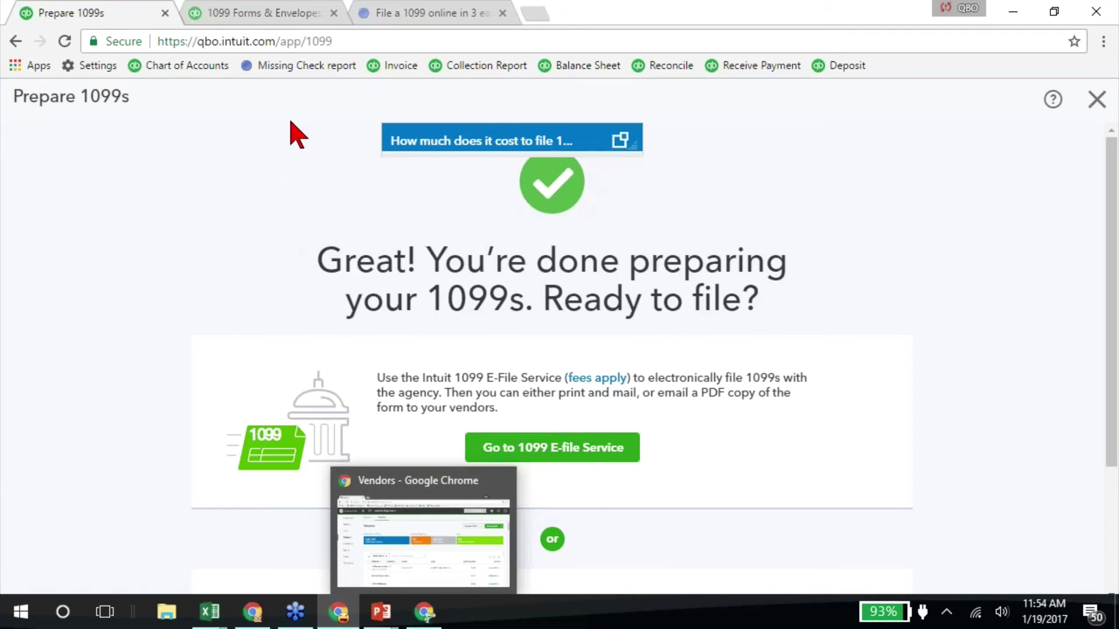
{"action": "left_click", "coordinate": [301, 14]}
{"action": "left_click", "coordinate": [72, 13]}
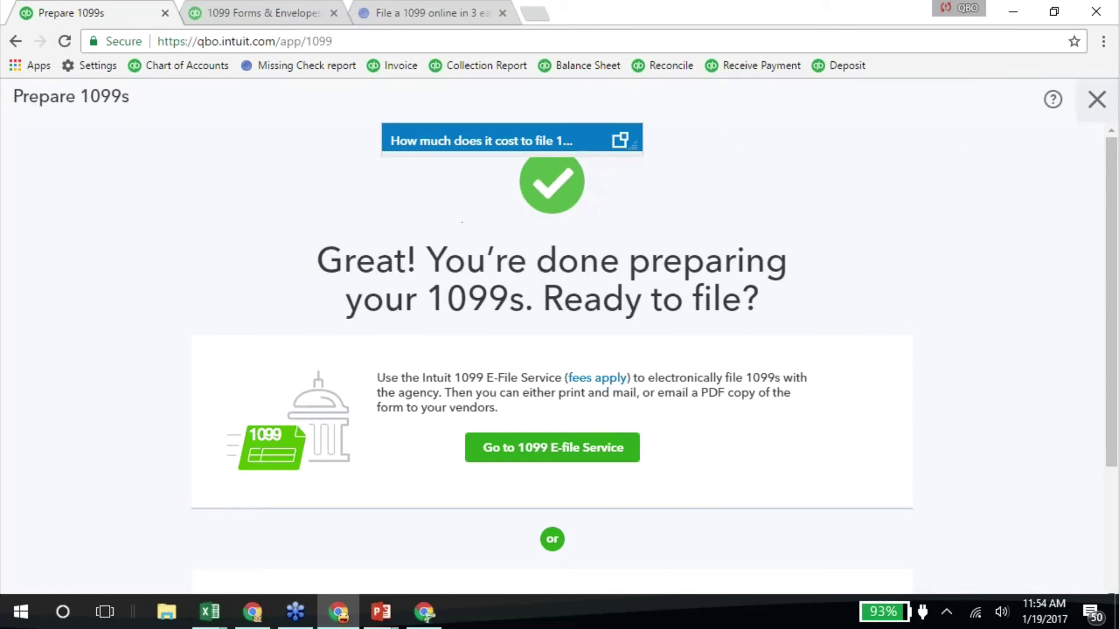
{"action": "left_click", "coordinate": [1096, 100]}
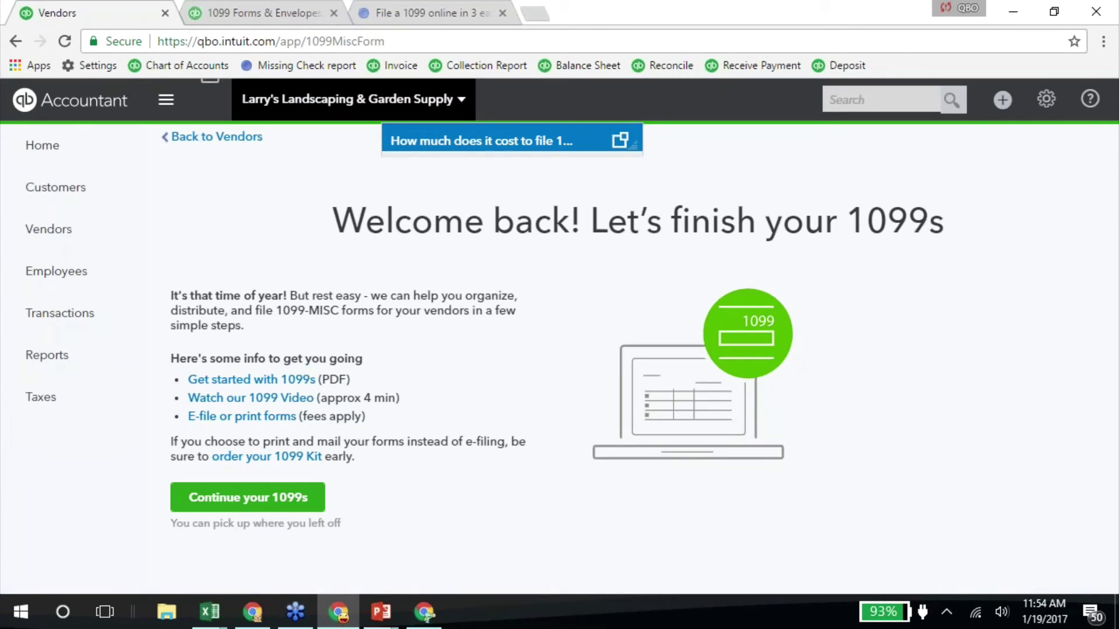
Pick the Magic Shop company file from the company switcher to load its dashboard.
{"action": "left_click", "coordinate": [311, 96]}
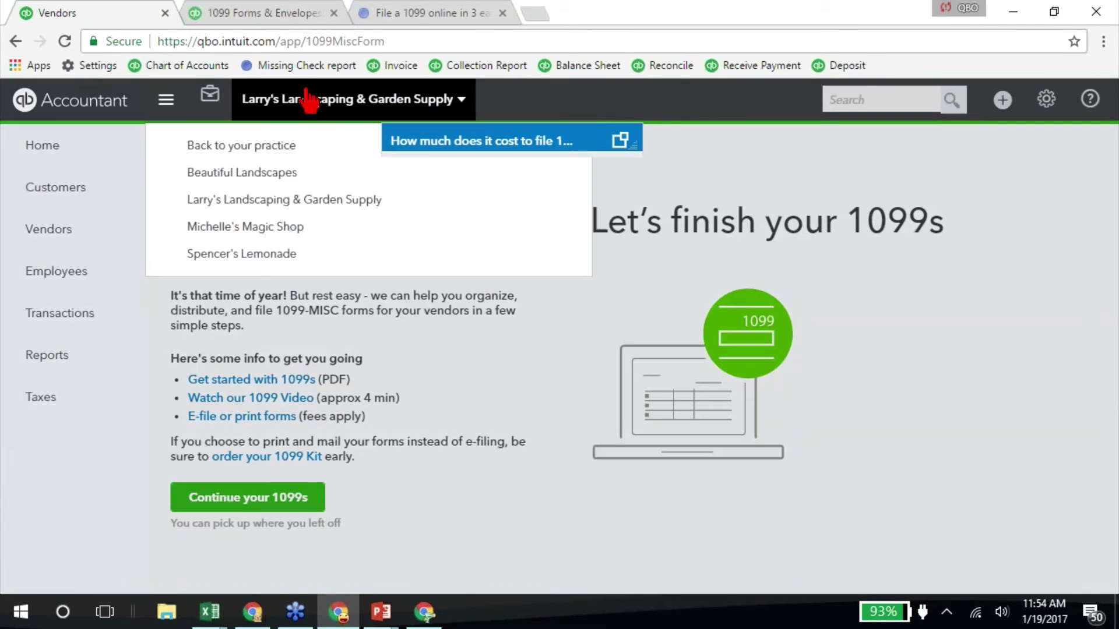
{"action": "left_click", "coordinate": [214, 222]}
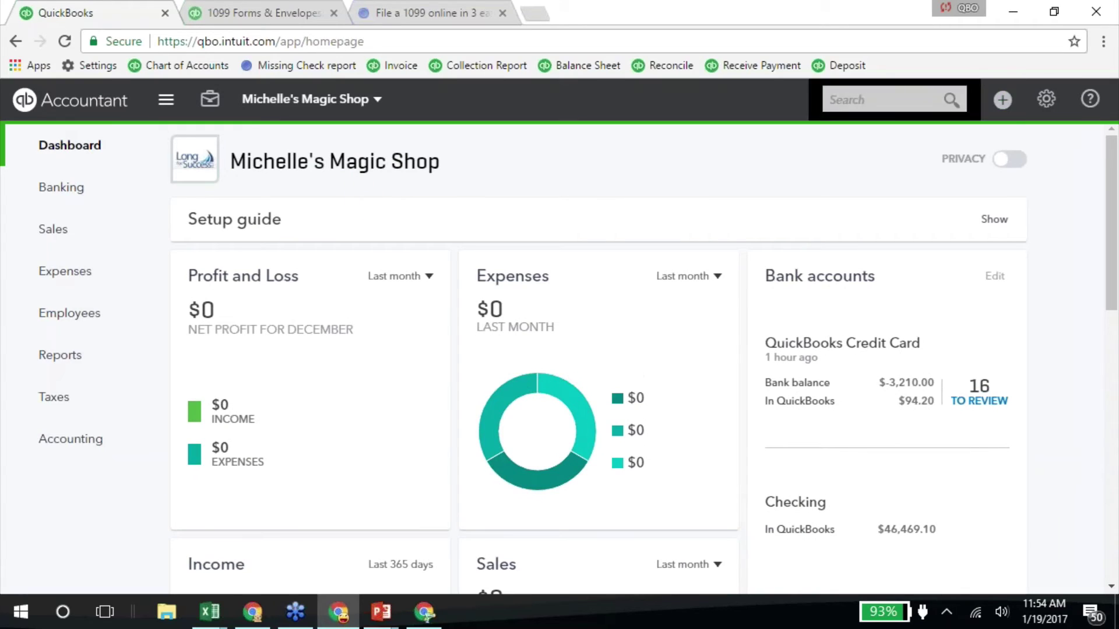
Visit Recurring Transactions, then start a sales receipt and open recent receipt #3008 ($102.65).
{"action": "left_click", "coordinate": [1043, 102]}
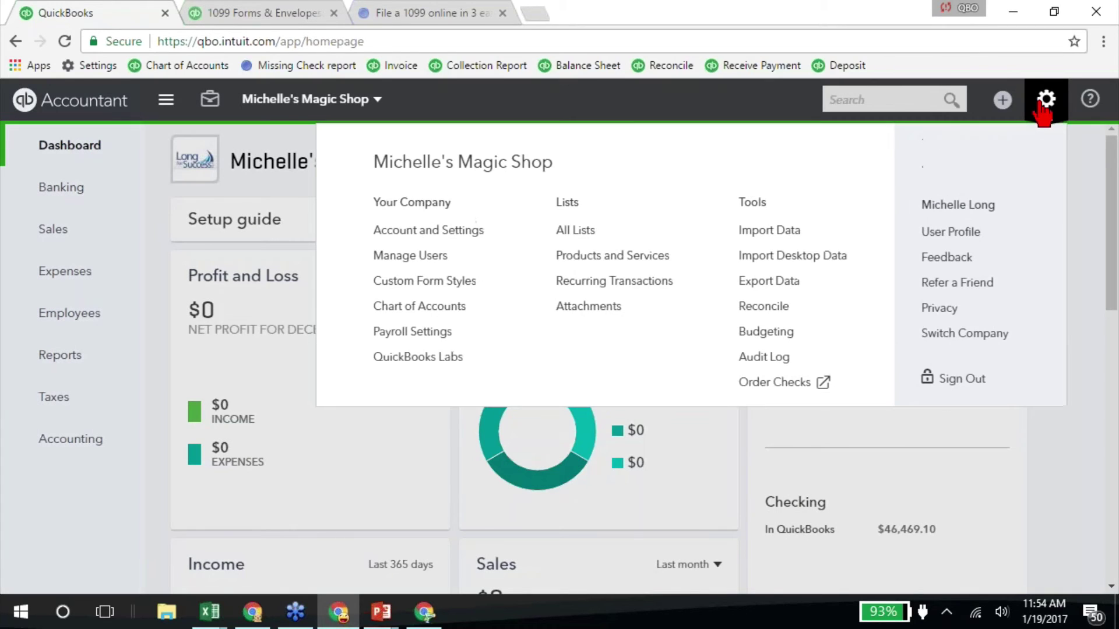
{"action": "left_click", "coordinate": [655, 282]}
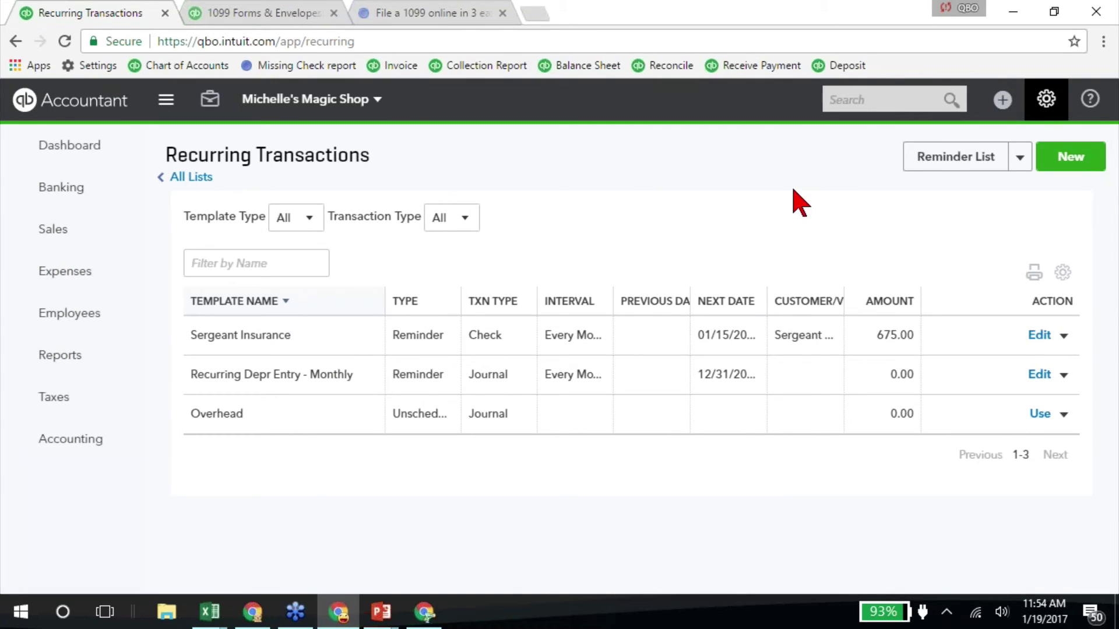
{"action": "left_click", "coordinate": [1003, 102]}
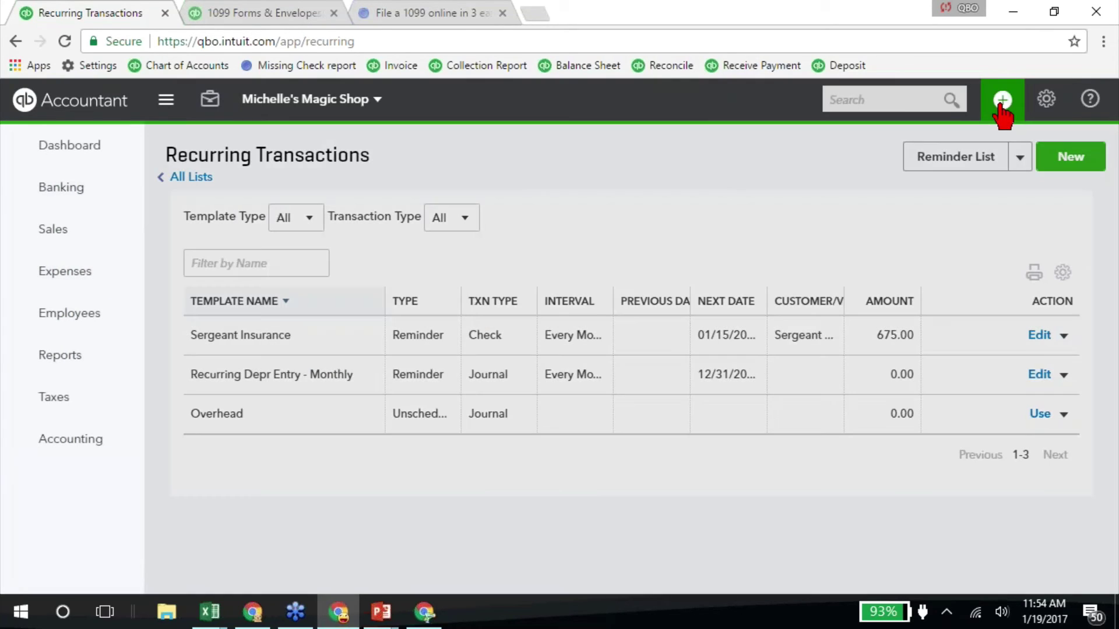
{"action": "left_click", "coordinate": [448, 324]}
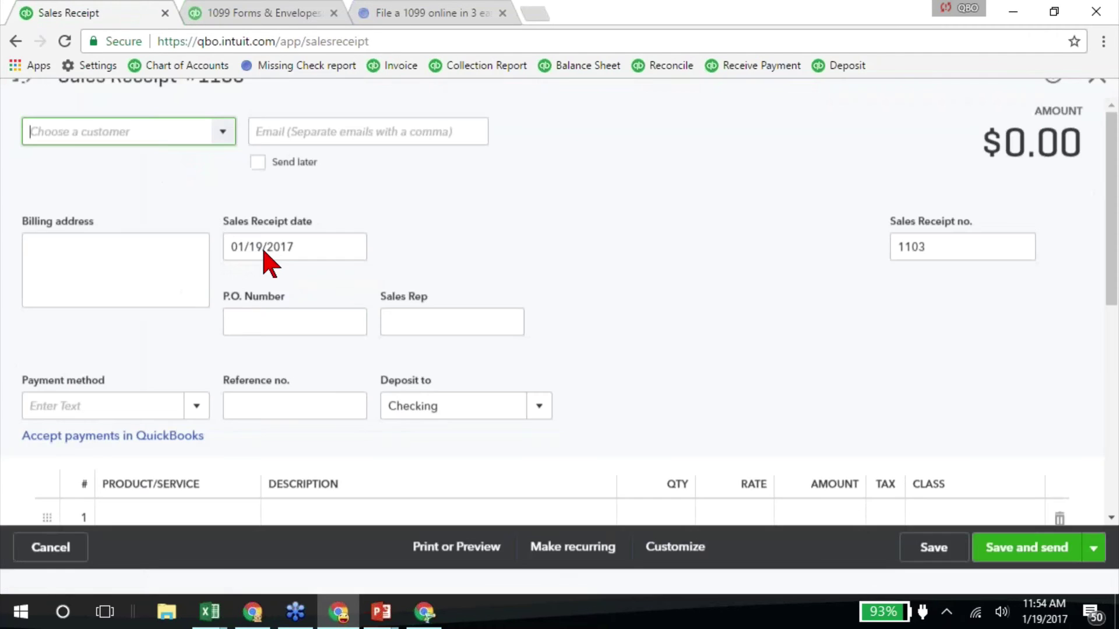
{"action": "left_click", "coordinate": [14, 100]}
{"action": "left_click", "coordinate": [41, 207]}
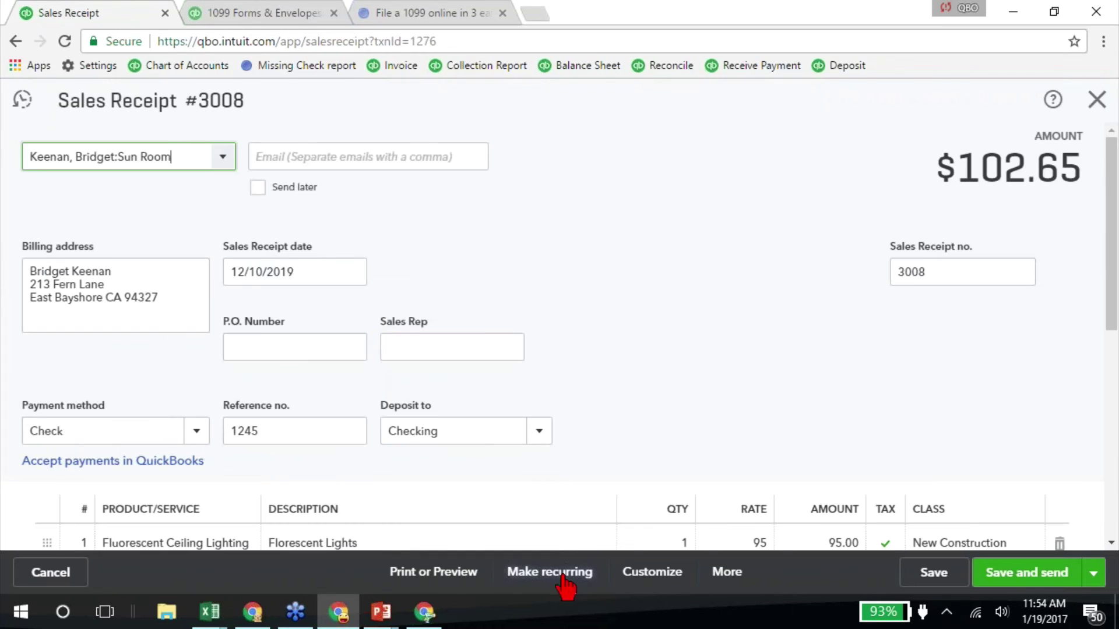
Convert sales receipt #3008 into a recurring sales receipt template.
{"action": "left_click", "coordinate": [562, 574]}
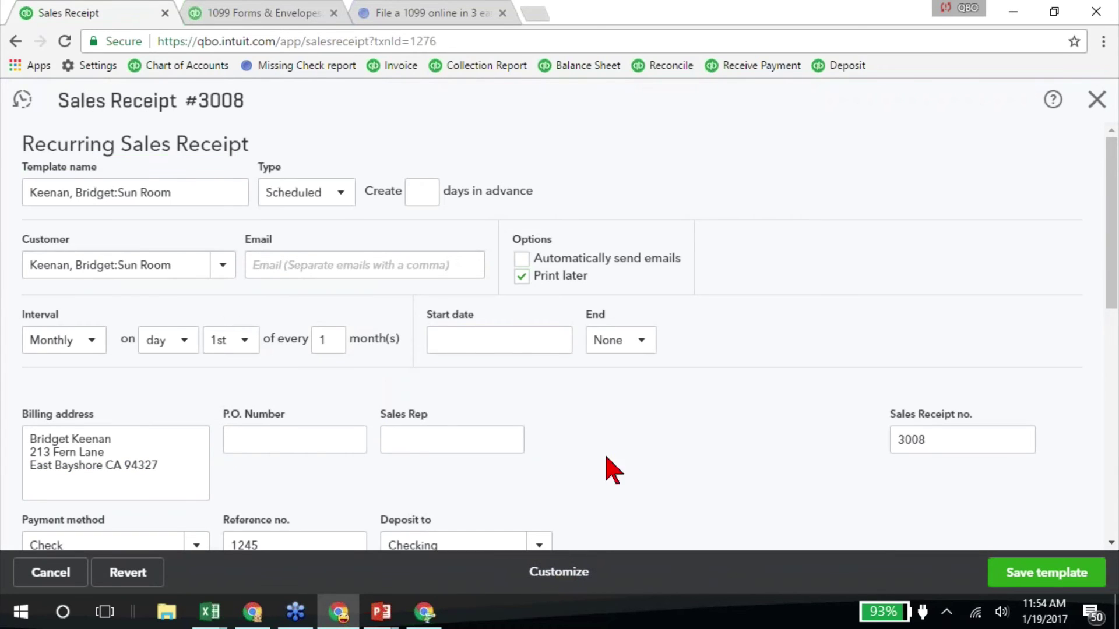
{"action": "scroll", "coordinate": [565, 470], "scroll_direction": "down", "scroll_amount": 1}
{"action": "scroll", "coordinate": [564, 467], "scroll_direction": "down", "scroll_amount": 2}
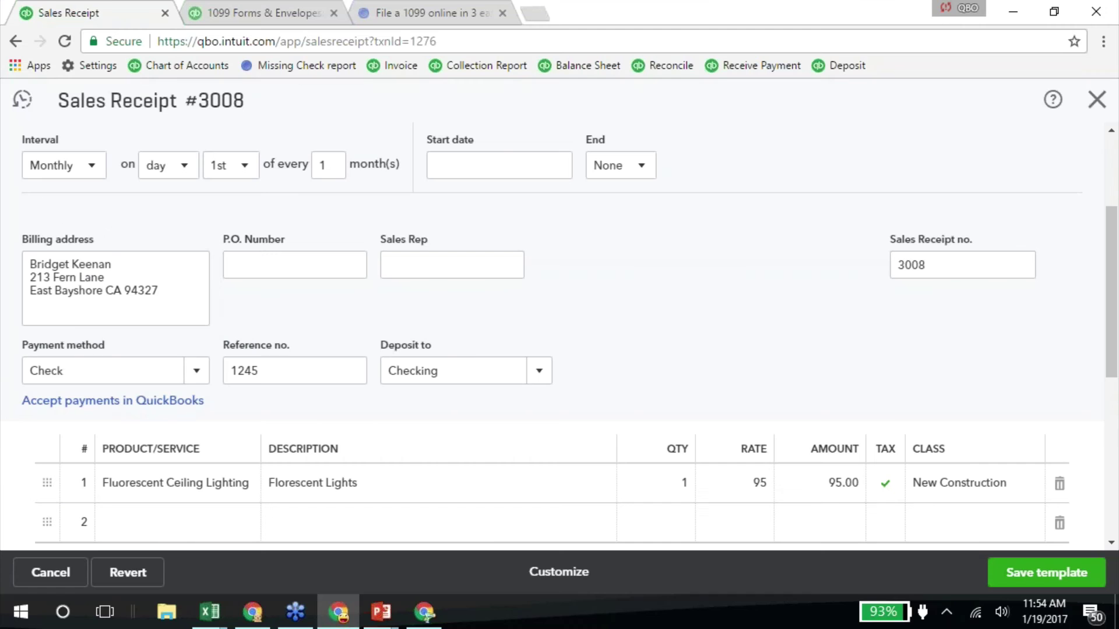
Try VISA as the payment method, then set it back to Check.
{"action": "left_click", "coordinate": [387, 281]}
{"action": "left_click", "coordinate": [197, 371]}
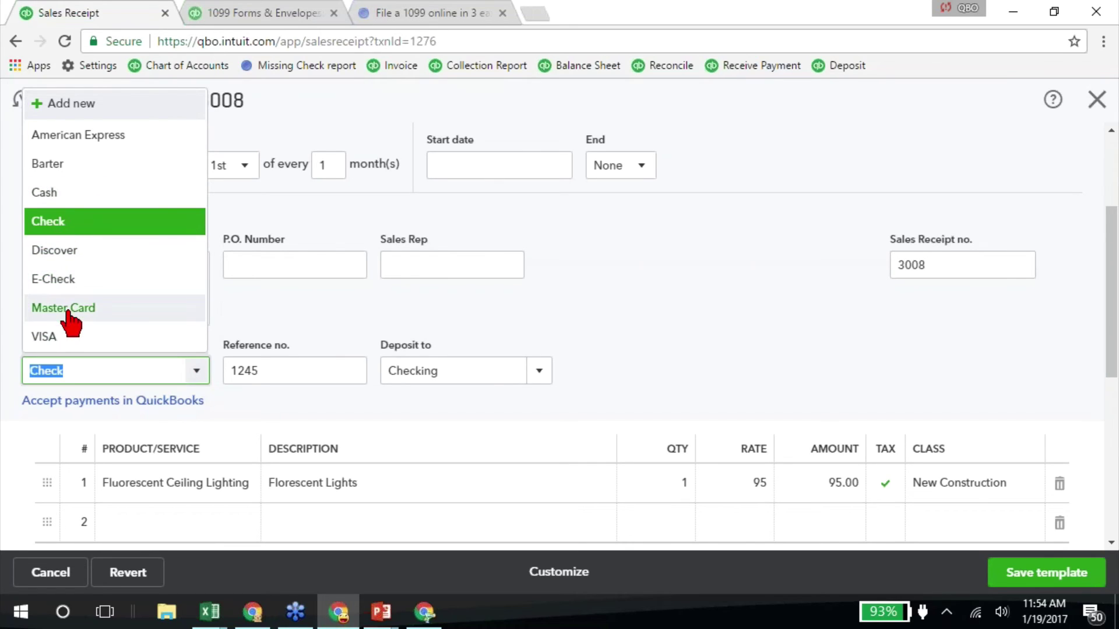
{"action": "left_click", "coordinate": [52, 335]}
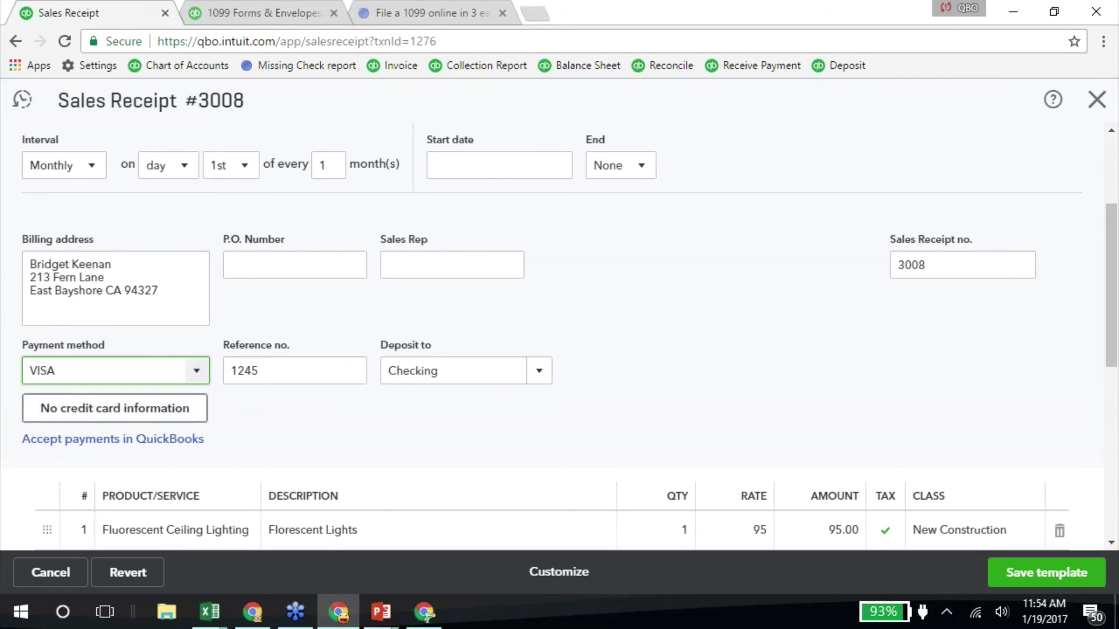
{"action": "left_click", "coordinate": [195, 372]}
{"action": "left_click", "coordinate": [74, 221]}
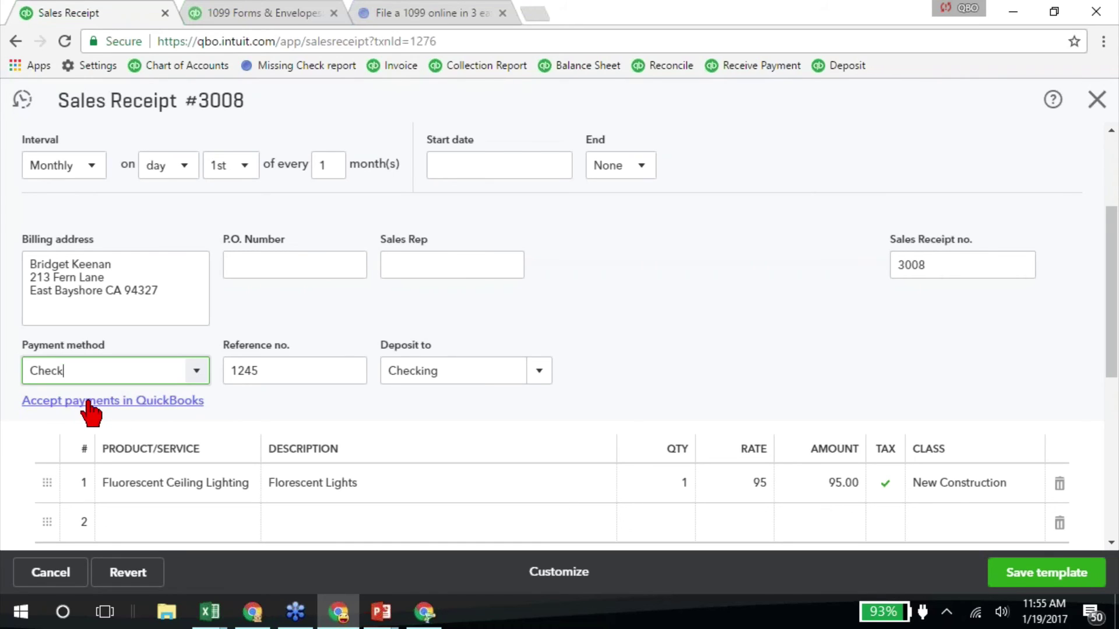
Choose VISA as the recurring template's payment method, showing no card information on file.
{"action": "left_click", "coordinate": [198, 373]}
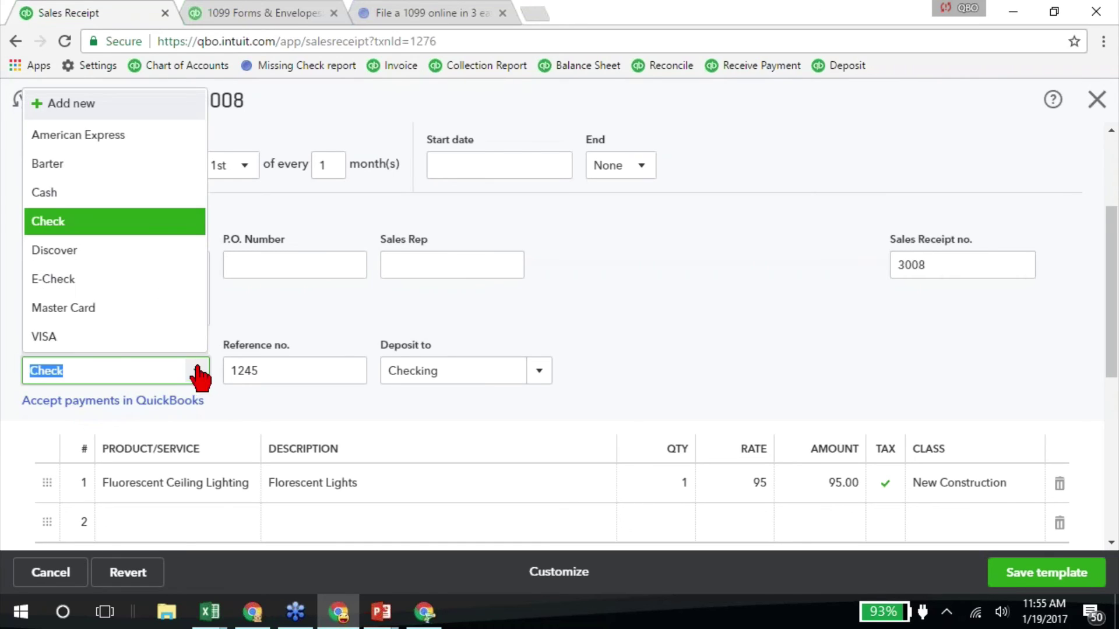
{"action": "left_click", "coordinate": [96, 337]}
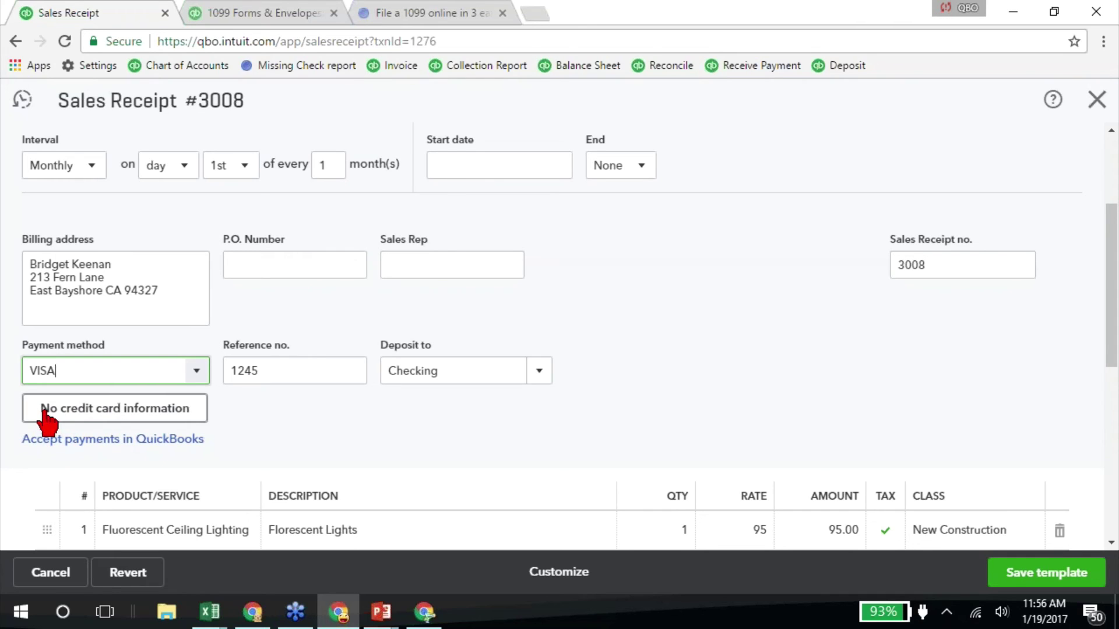
Leave the template without saving, then edit Online delivery under Account and Settings > Sales.
{"action": "left_click", "coordinate": [1097, 100]}
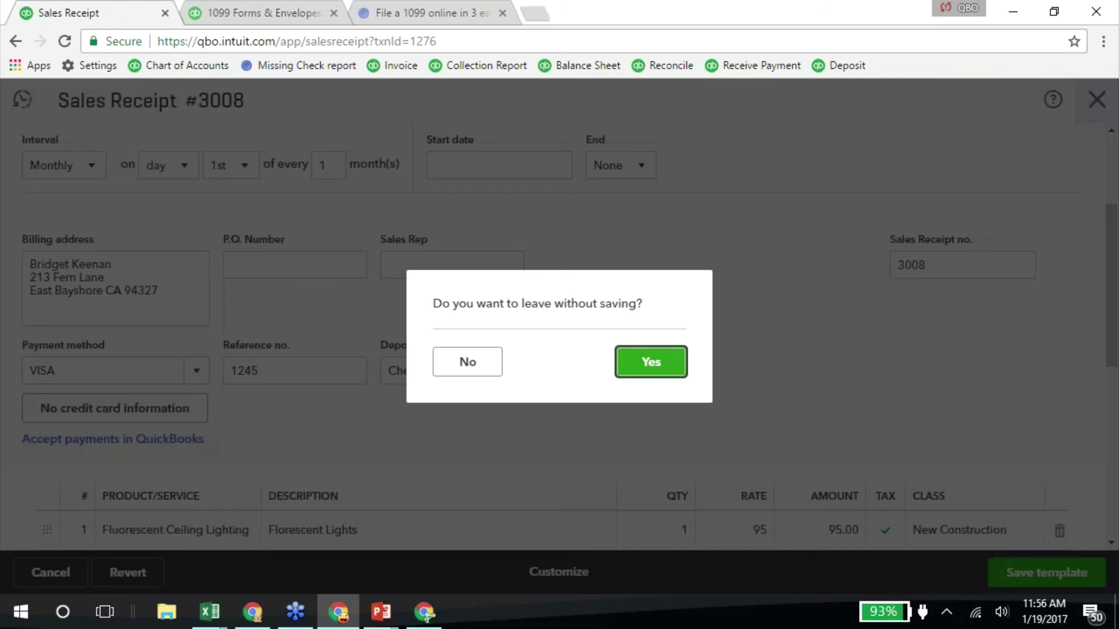
{"action": "left_click", "coordinate": [644, 375]}
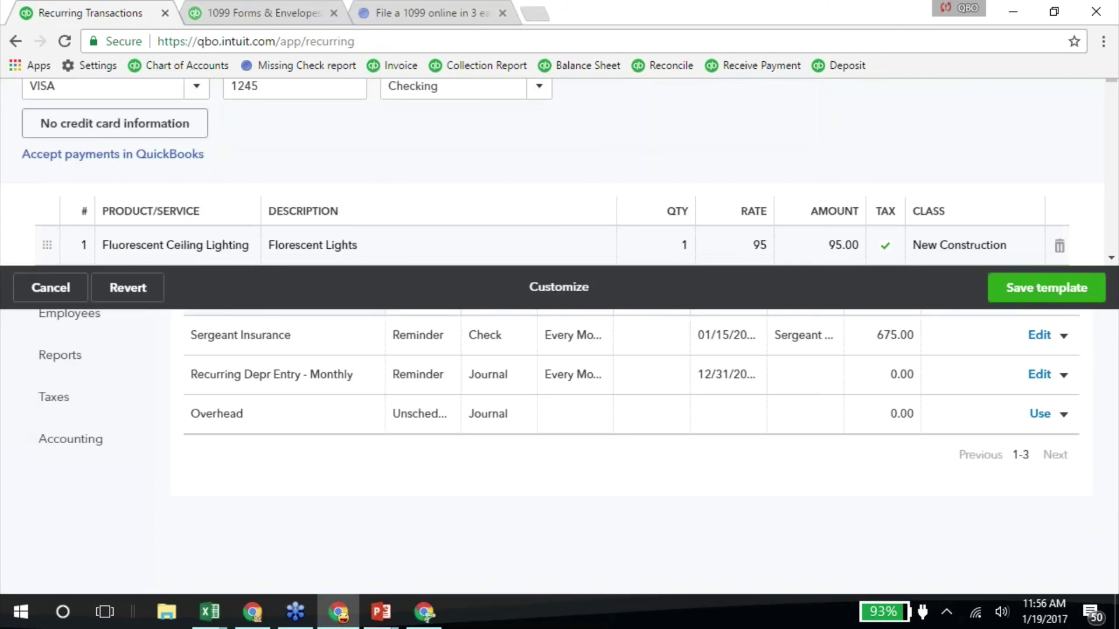
{"action": "left_click", "coordinate": [1046, 100]}
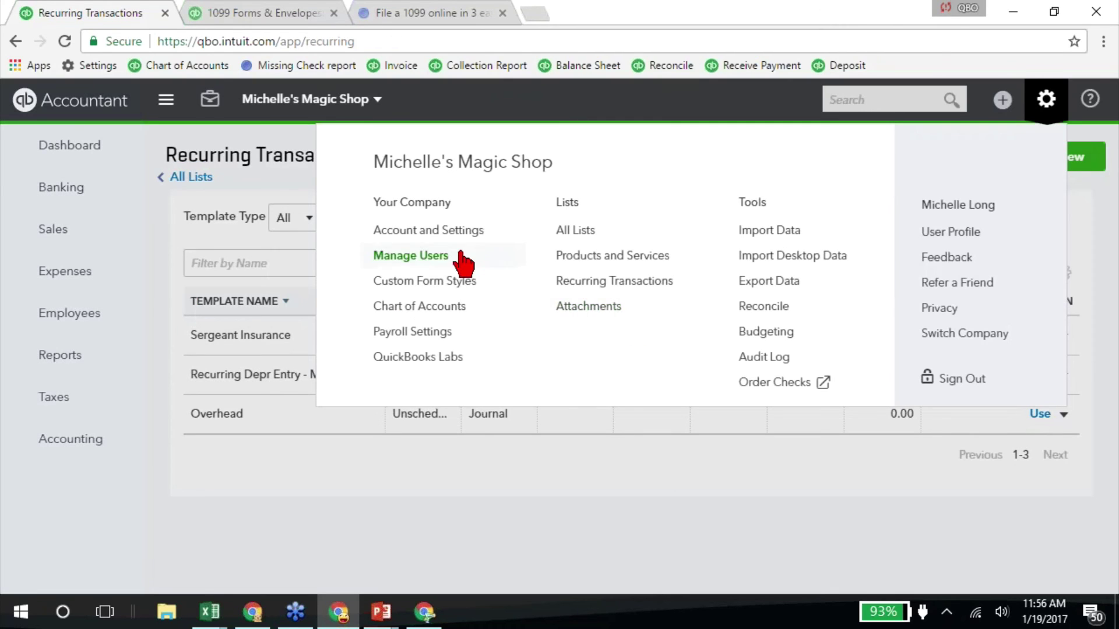
{"action": "left_click", "coordinate": [444, 231]}
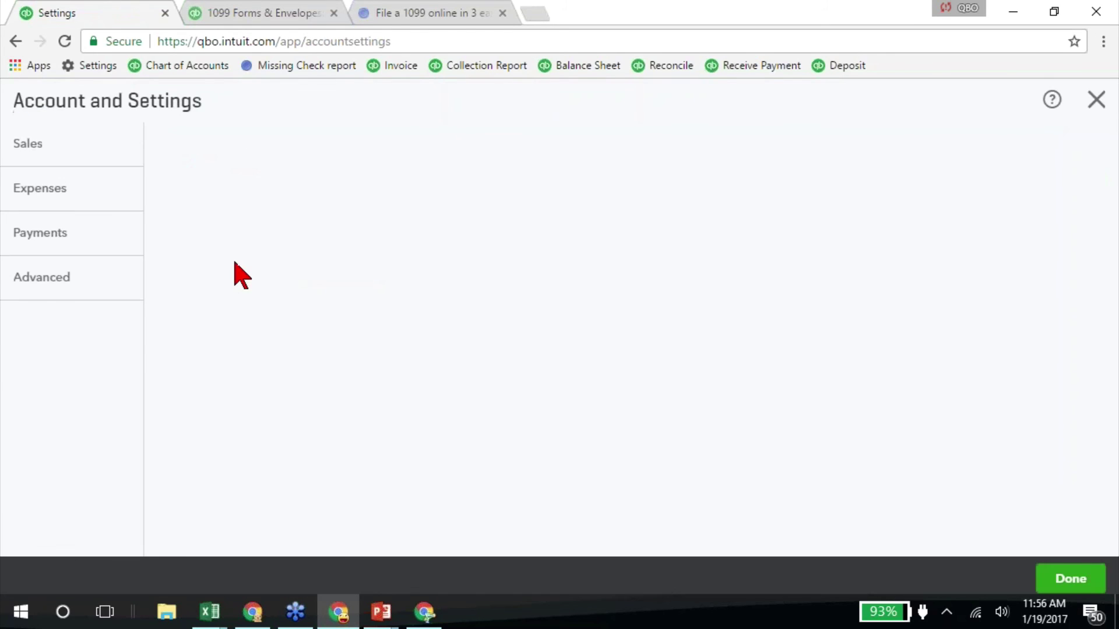
{"action": "left_click", "coordinate": [50, 233]}
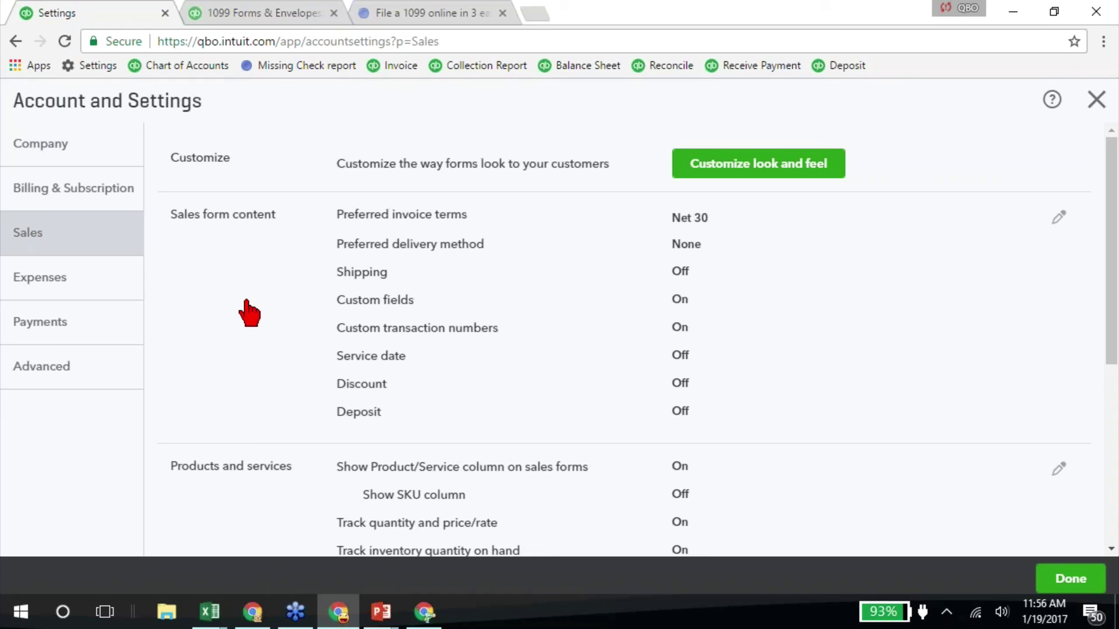
{"action": "scroll", "coordinate": [247, 315], "scroll_direction": "down", "scroll_amount": 6}
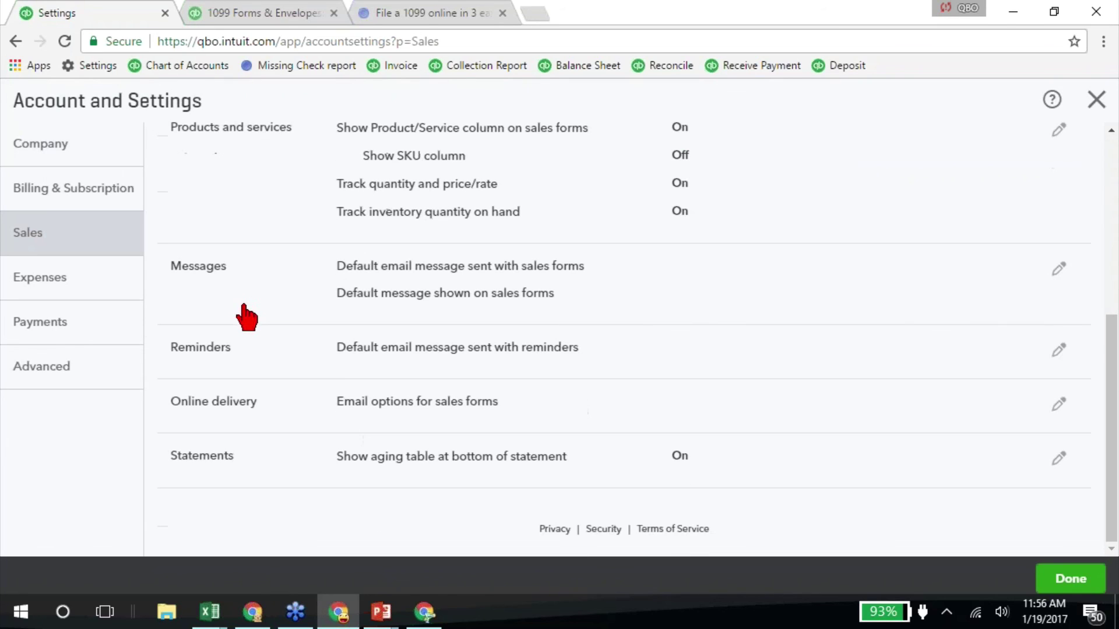
{"action": "left_click", "coordinate": [255, 415]}
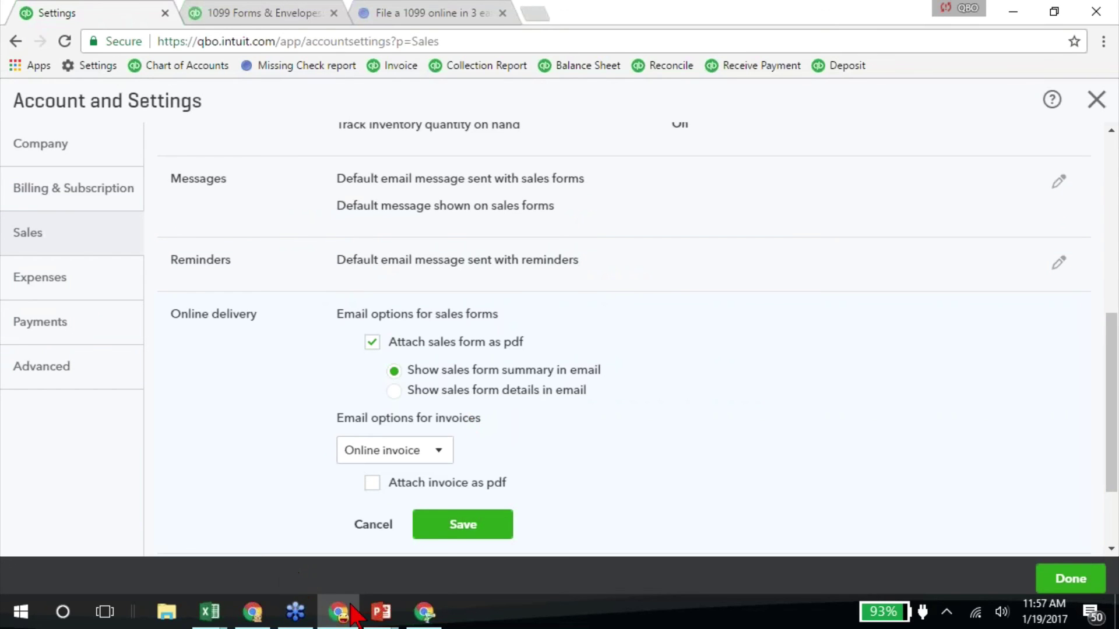
Bring the PowerPoint slide show back to the front from the taskbar preview.
{"action": "mouse_move", "coordinate": [380, 613]}
{"action": "left_click", "coordinate": [443, 525]}
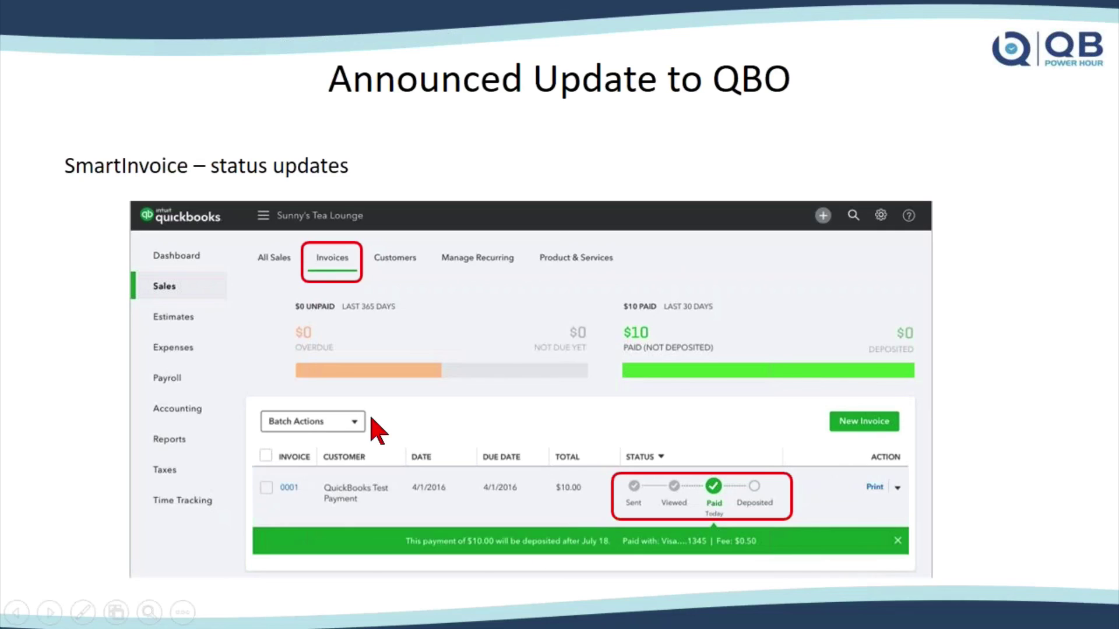